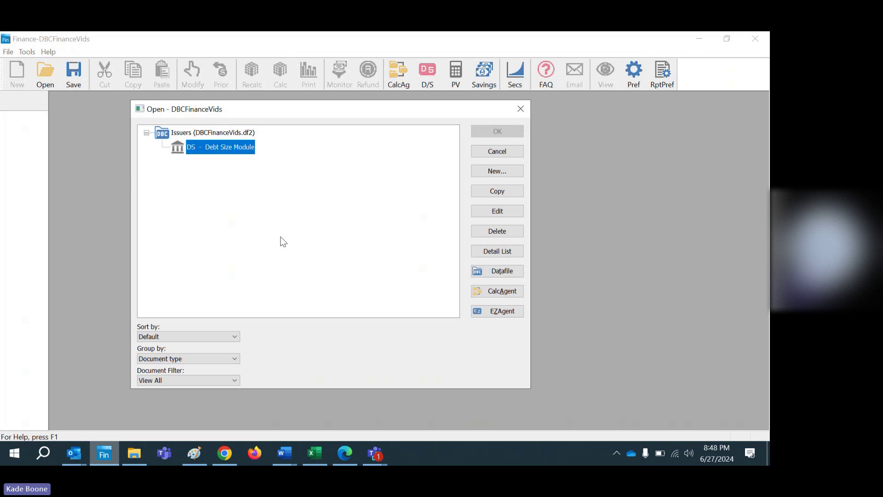
- Start a new Series document under the DS - Debt Size Module issuer with the short name 2024NM
key("Up")
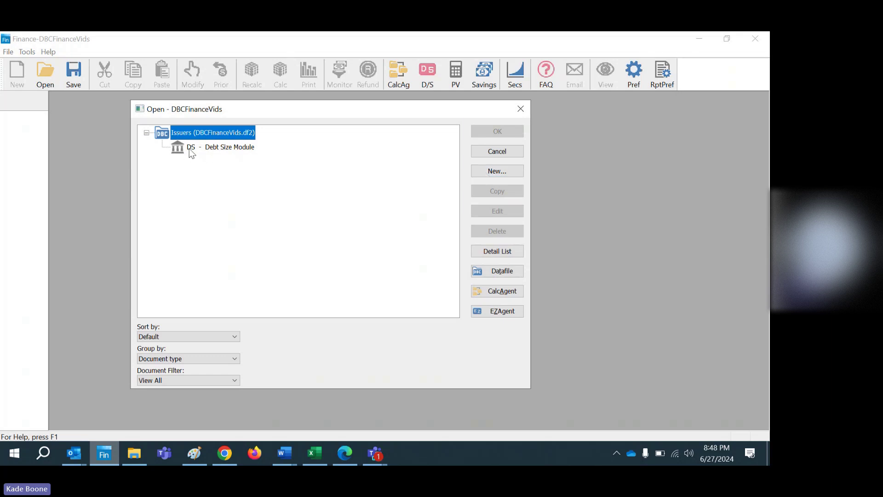
left_click(244, 149)
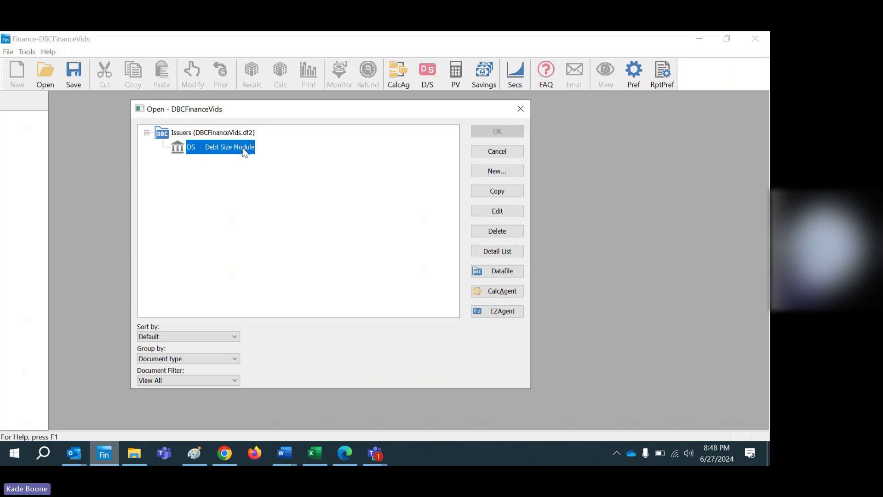
left_click(512, 174)
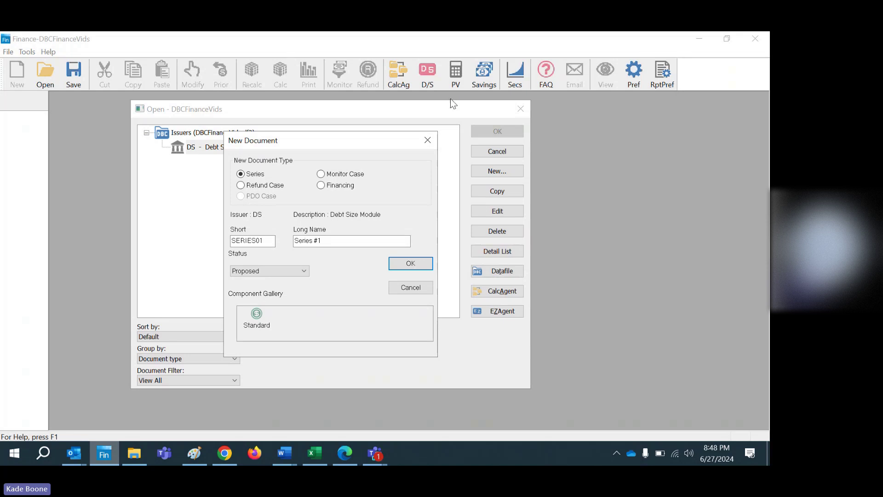
left_click(266, 241)
key("BackSpace")
key("BackSpace")
key("BackSpace")
key("BackSpace")
key("BackSpace")
key("BackSpace")
key("BackSpace")
key("BackSpace")
type("2024NM")
- Set the long name to 2024 New Money Series, then create and save the series
key("Tab")
type("2024 ")
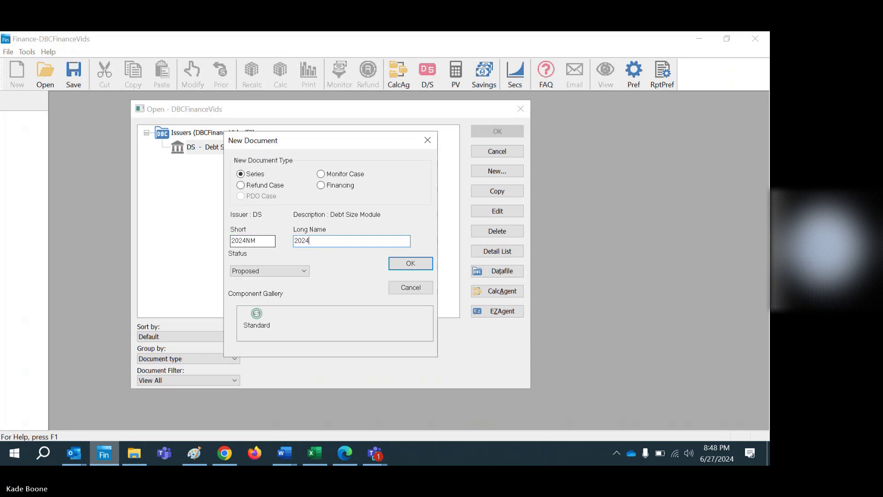
type("New Money Series")
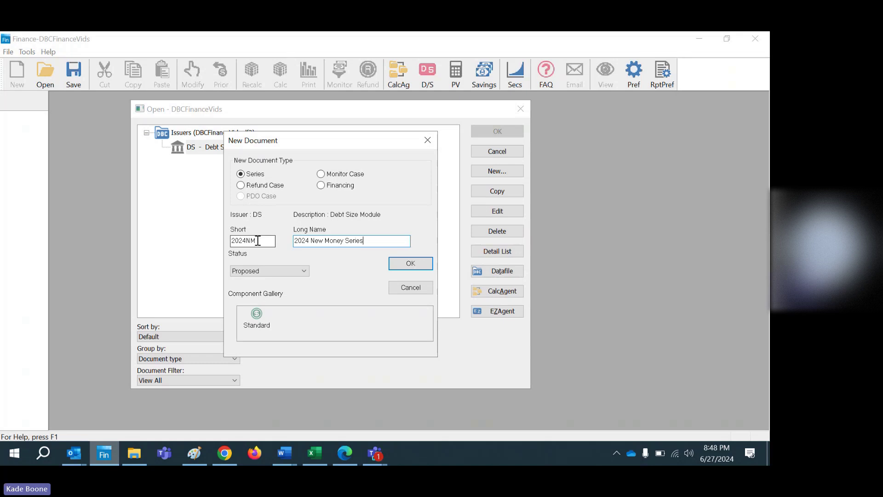
left_click(418, 264)
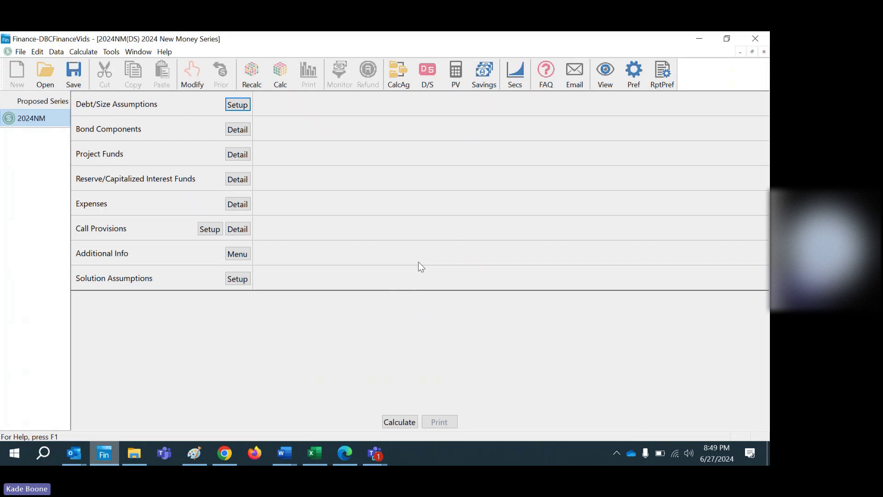
left_click(73, 78)
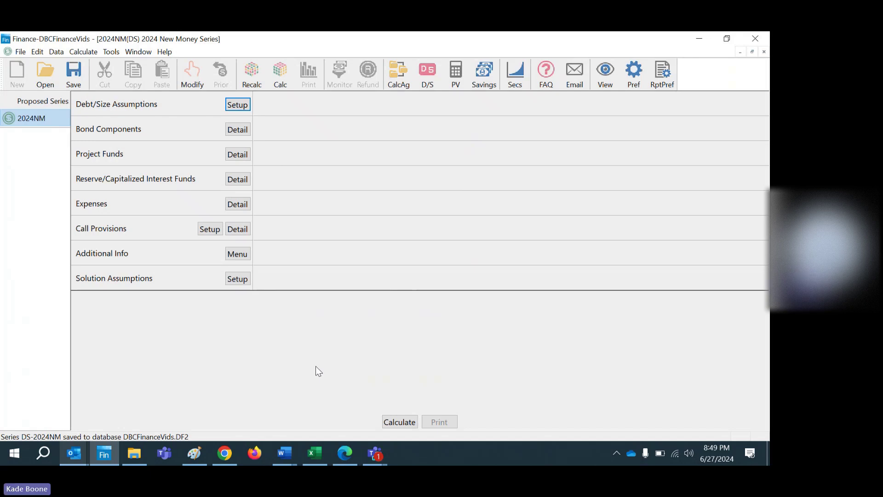
- Set the dated date to 07/01/2024 in the series' Debt/Size Assumptions
key("Tab")
key("Tab")
key("shift+Tab")
key("shift+Tab")
key("Return")
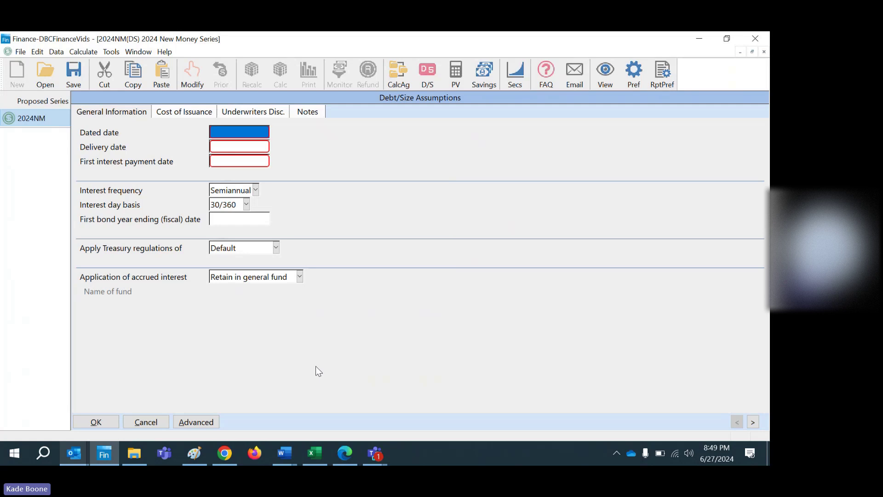
type("7/01/2")
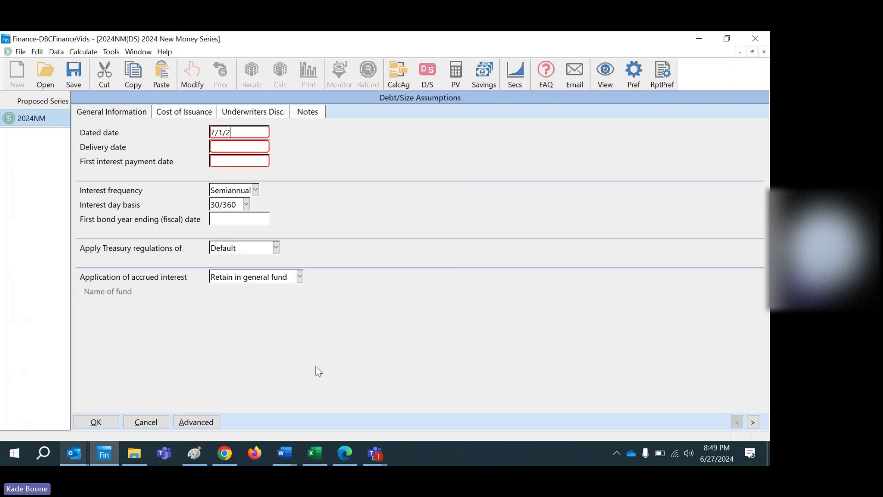
type("024")
key("Tab")
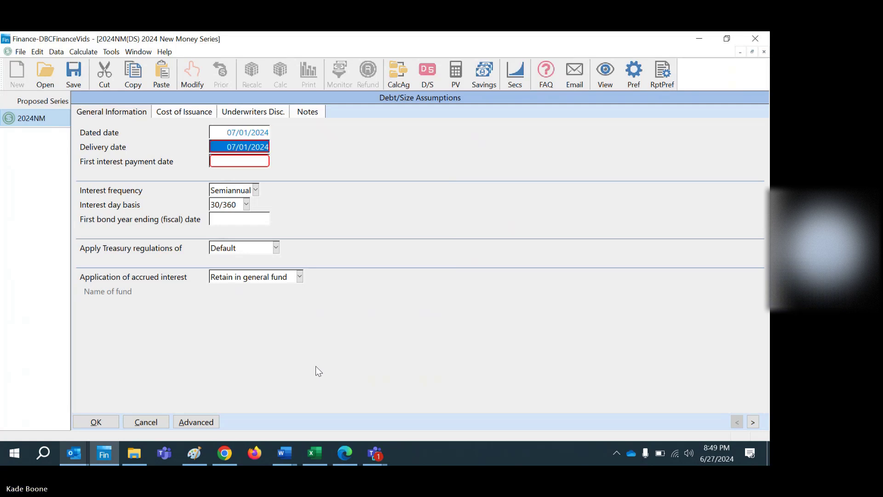
type("1/")
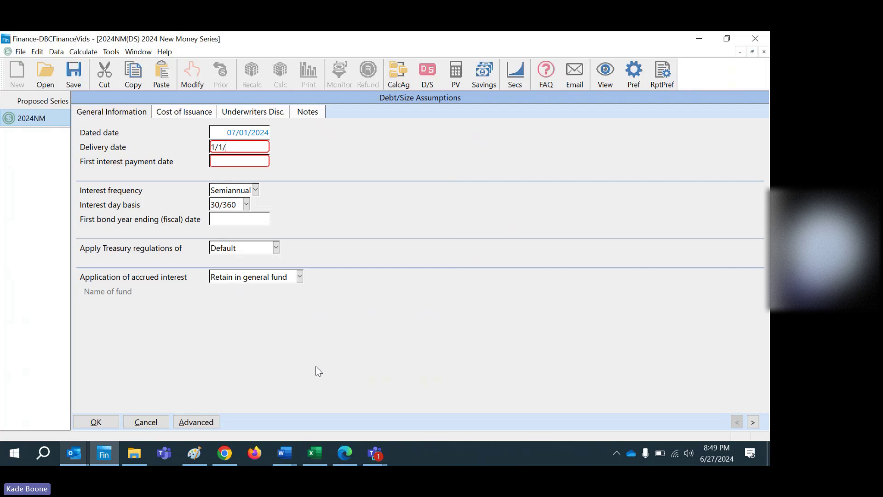
type("01/2024")
key("Tab")
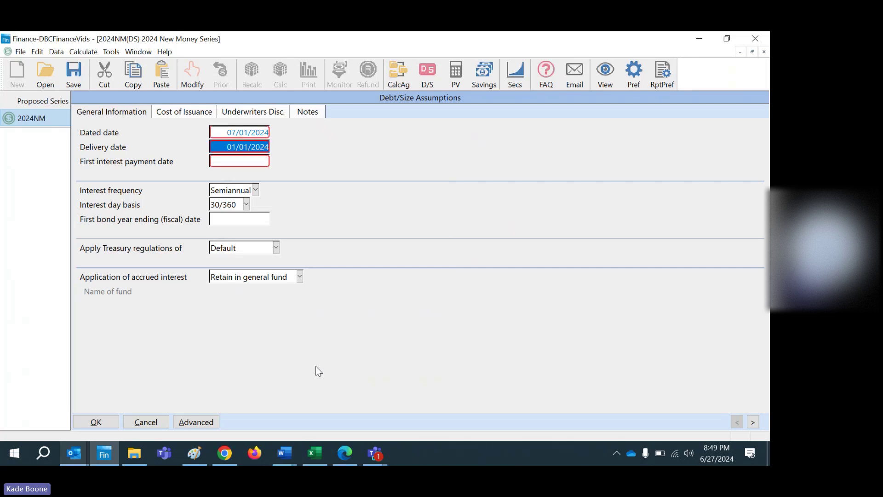
- Set the delivery date to 07/01/2024 and the first interest payment date to 01/01/2025
type("7")
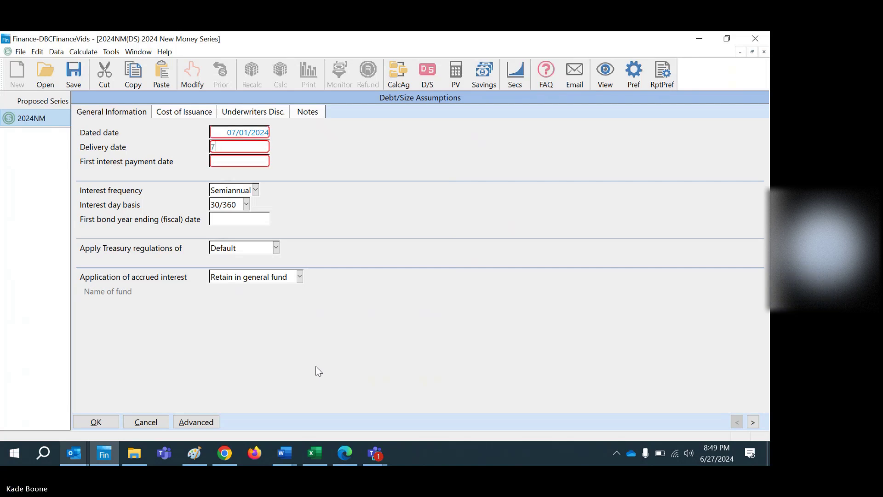
type("/01/2")
type("024")
key("Tab")
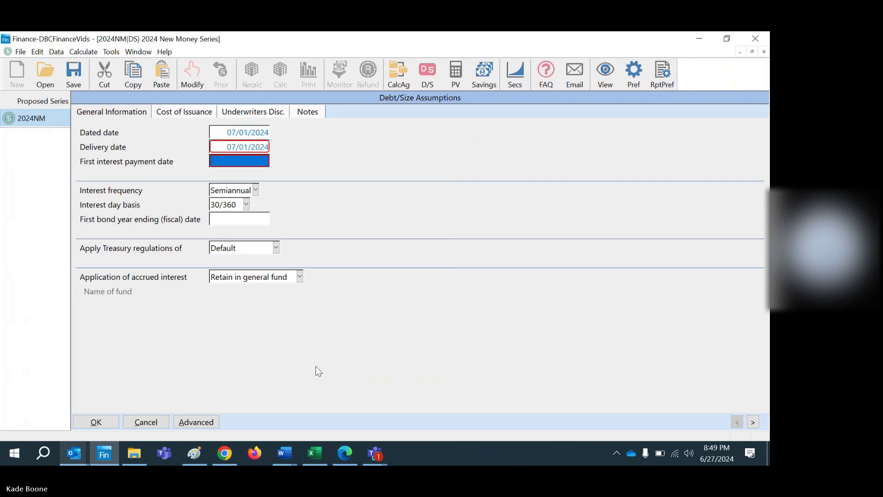
type("1/01/202")
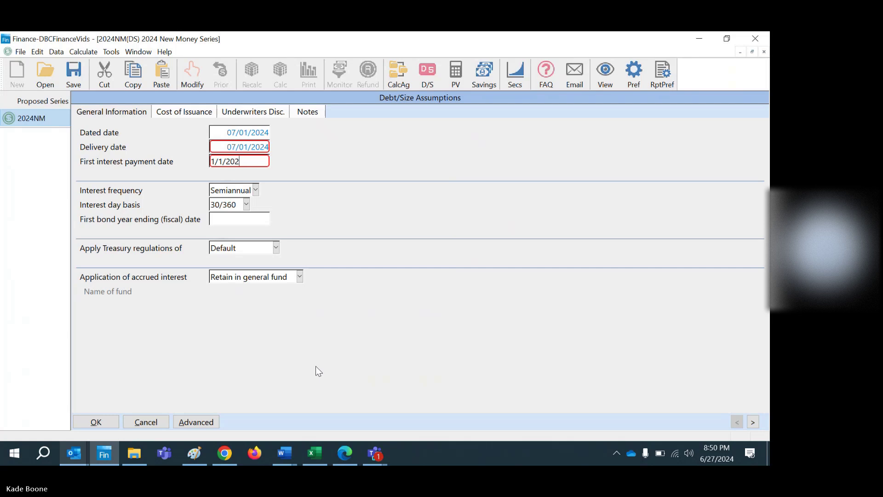
type("5")
key("Tab")
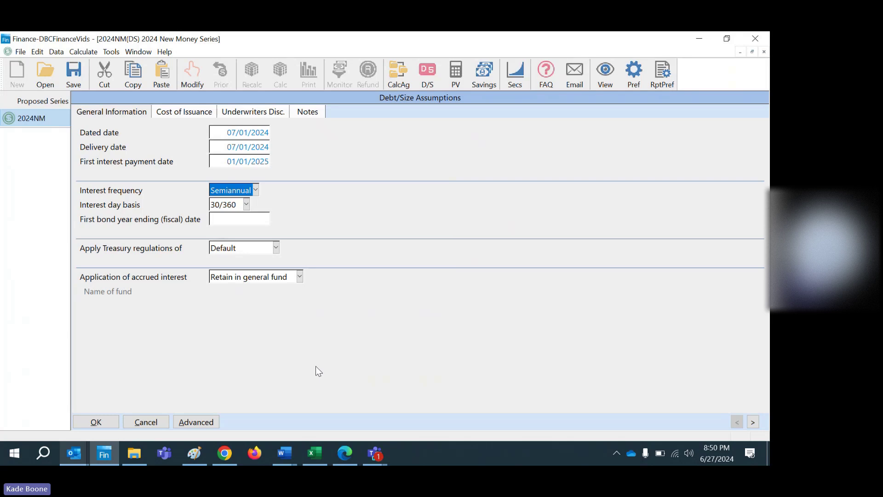
- Review the cost of issuance and underwriter's discount tables, and accept the Debt/Size Assumptions
left_click(171, 115)
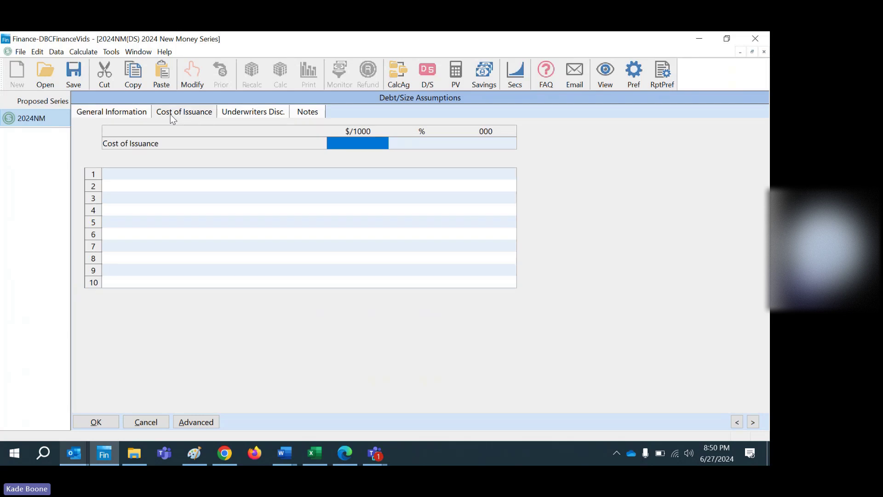
left_click(273, 114)
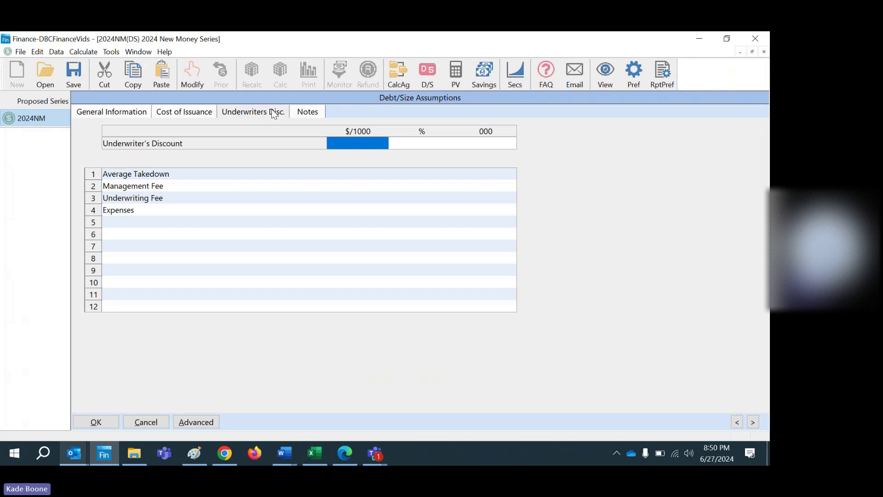
key("Tab")
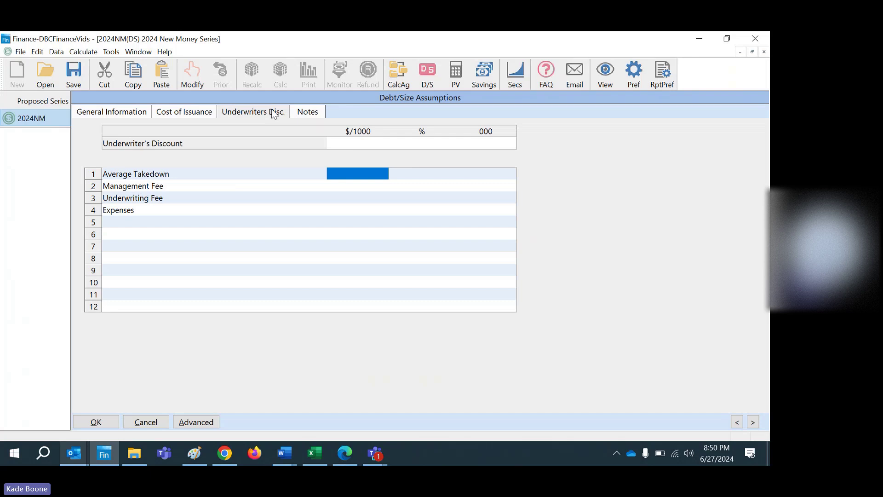
key("Right")
key("Right")
key("Left")
key("Left")
key("Right")
key("Right")
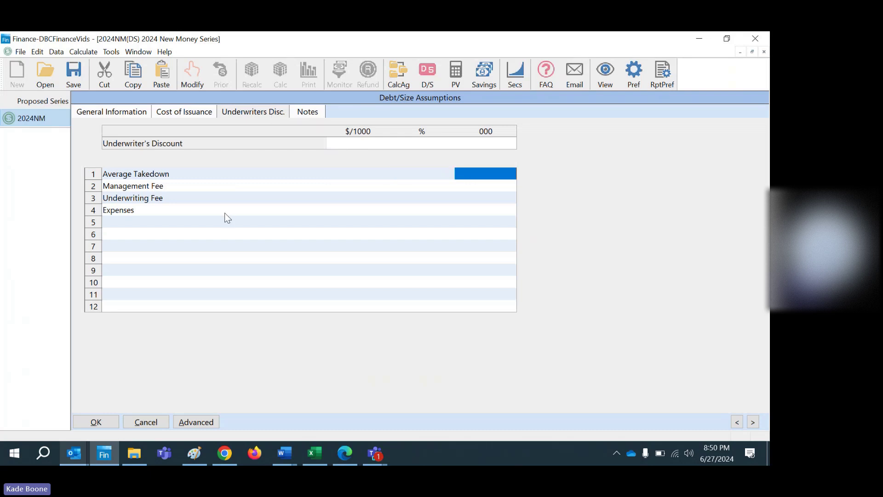
left_click(104, 423)
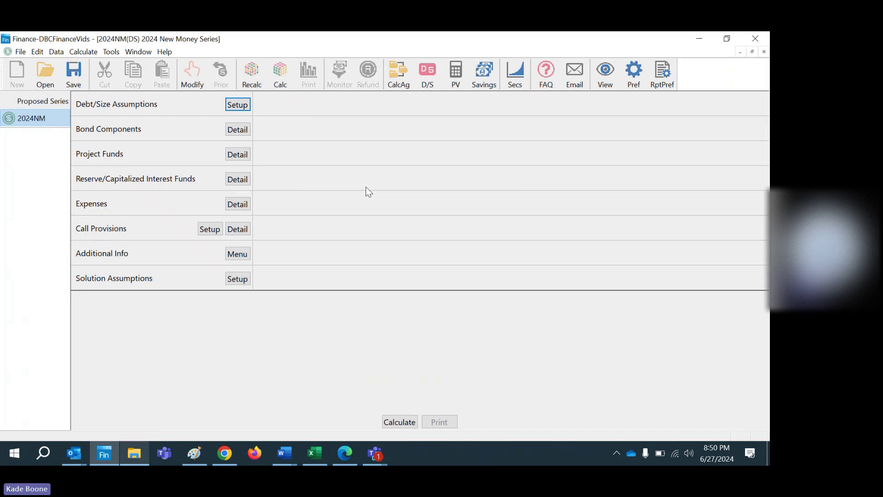
- Create a bond component with the short name SER46 and the long name Serial Bonds through 2046
left_click(245, 129)
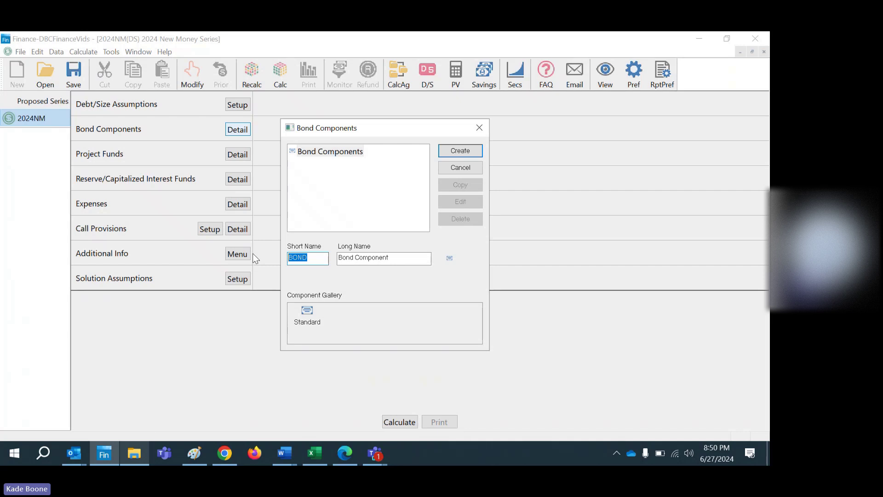
type("SER")
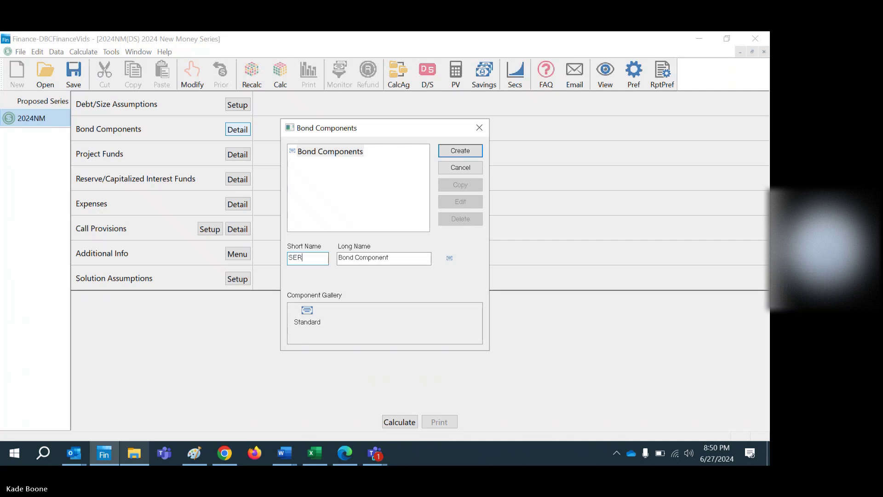
type("46")
key("Tab")
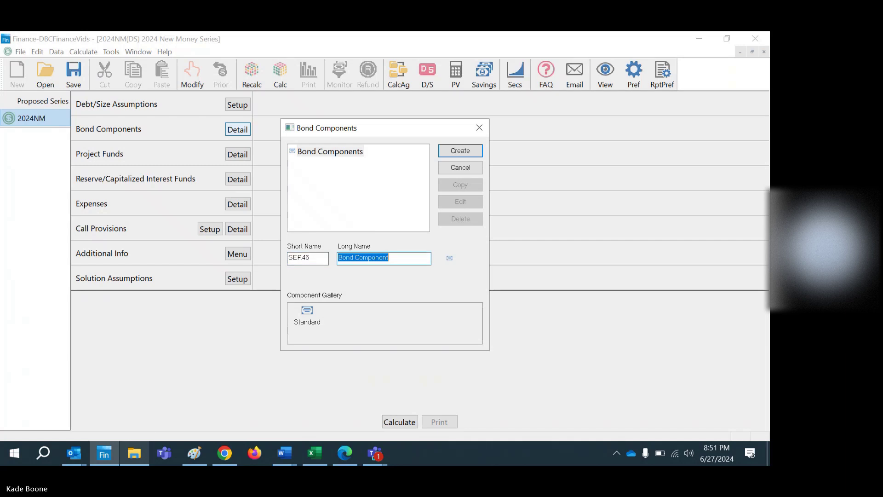
type("Seri")
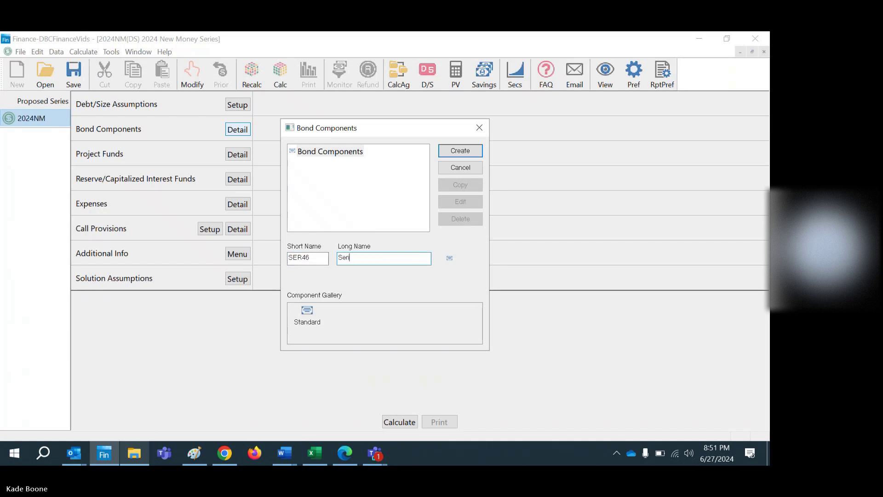
type("al Bonds through 2046")
left_click(470, 150)
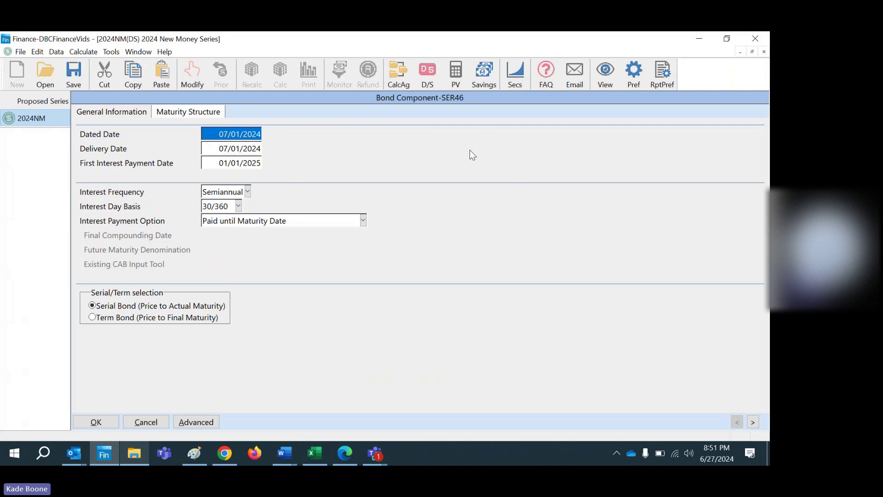
- Try the Compounded until Maturity Date and Compounded until Final Compounding Date interest payment options, and restore Paid until Maturity Date
left_click(362, 220)
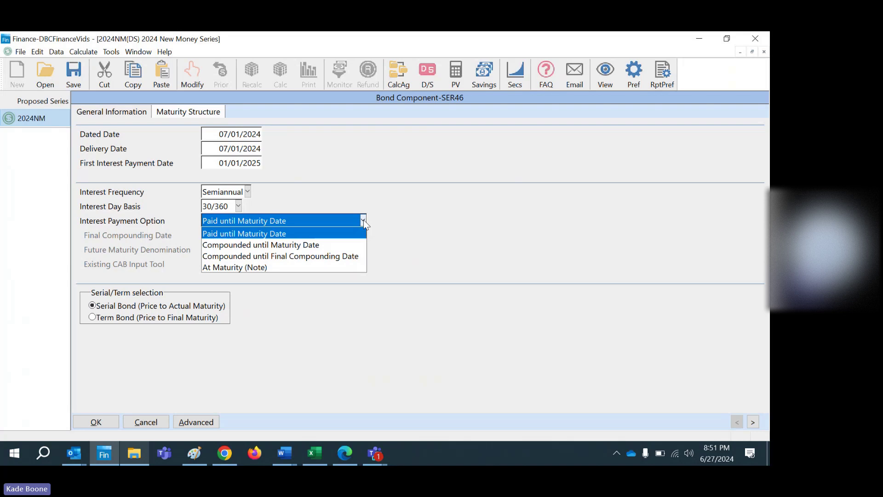
left_click(344, 244)
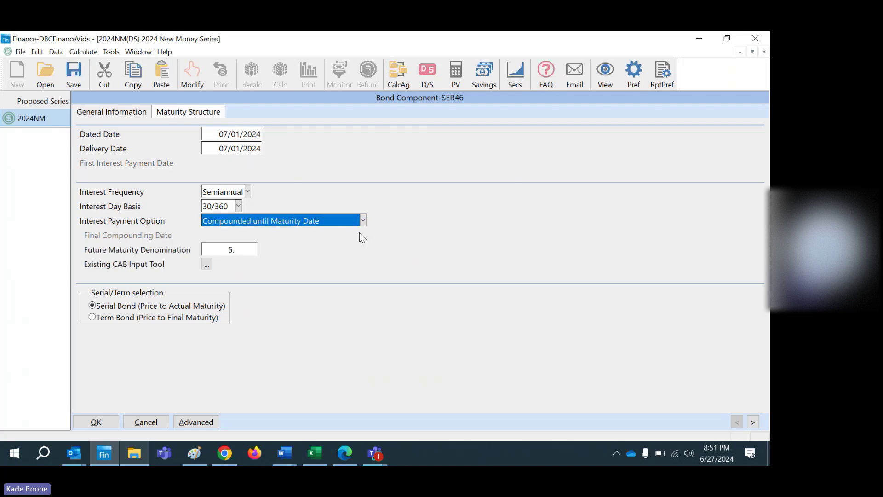
left_click(365, 218)
left_click(335, 256)
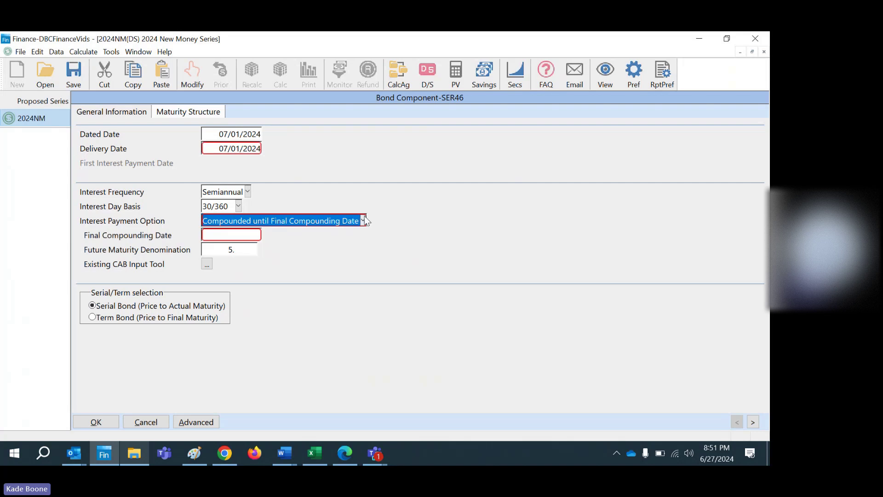
left_click(365, 219)
left_click(337, 235)
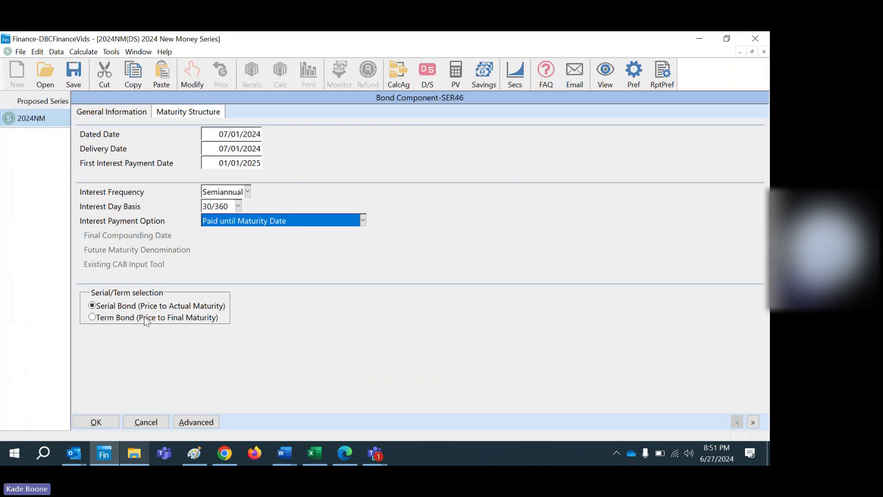
- Fill the serial component's maturity structure with annual maturity dates from 07/01/2025 through 07/01/2046
left_click(188, 111)
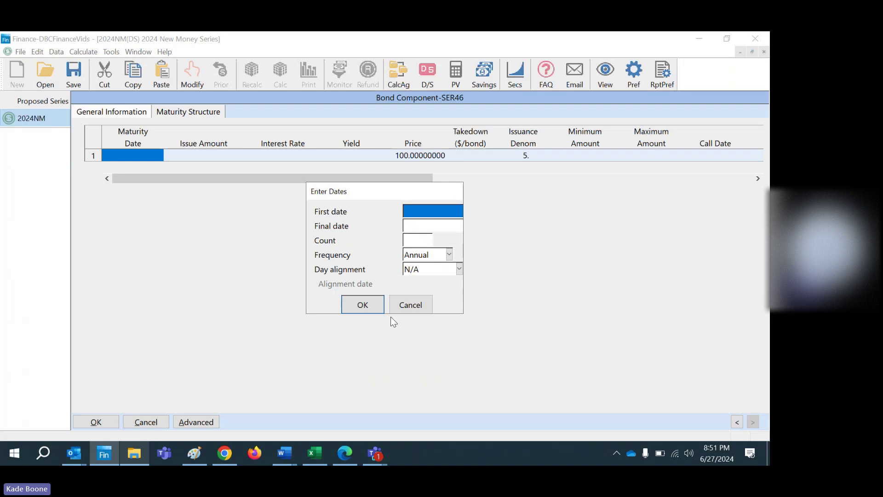
left_click(410, 305)
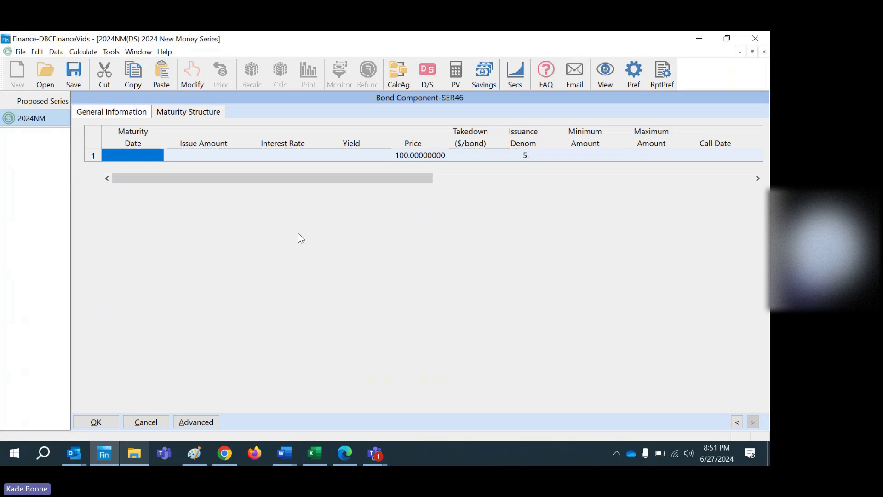
right_click(286, 212)
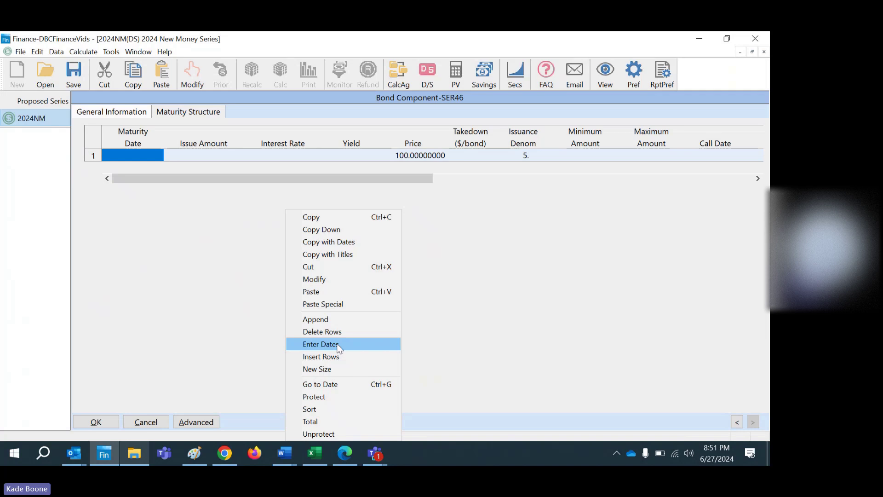
left_click(320, 349)
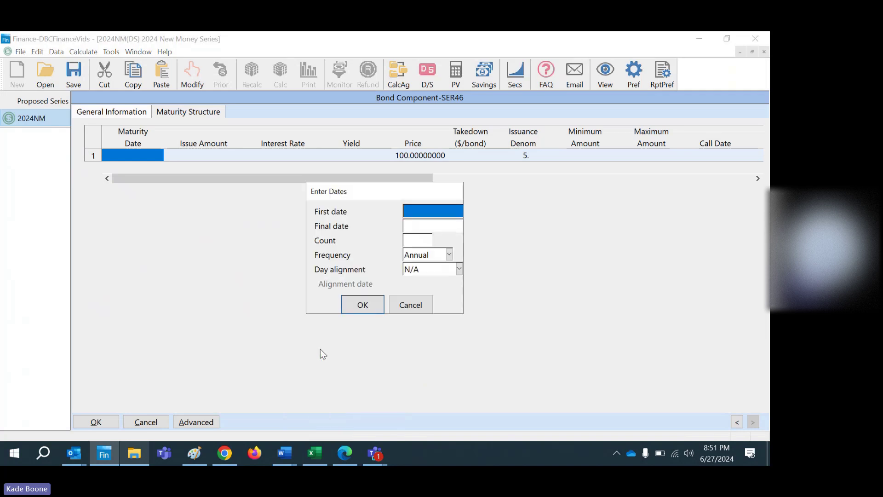
type("7/1/")
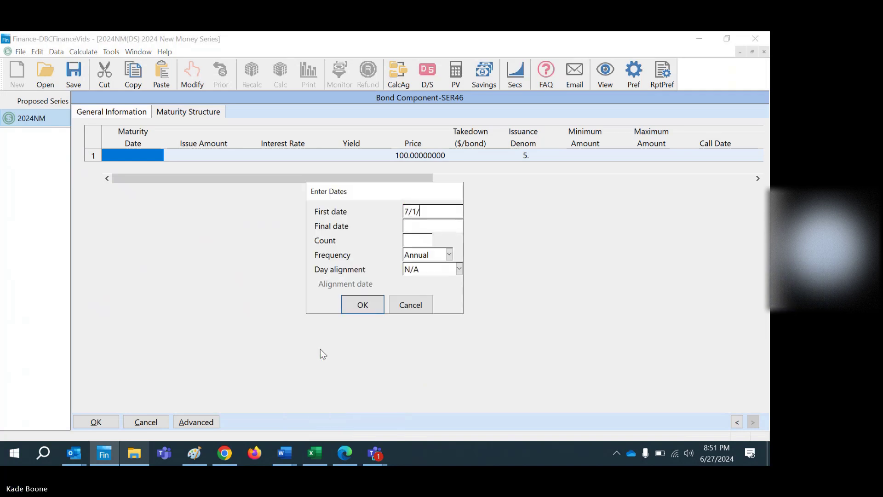
type("01/2025")
key("Tab")
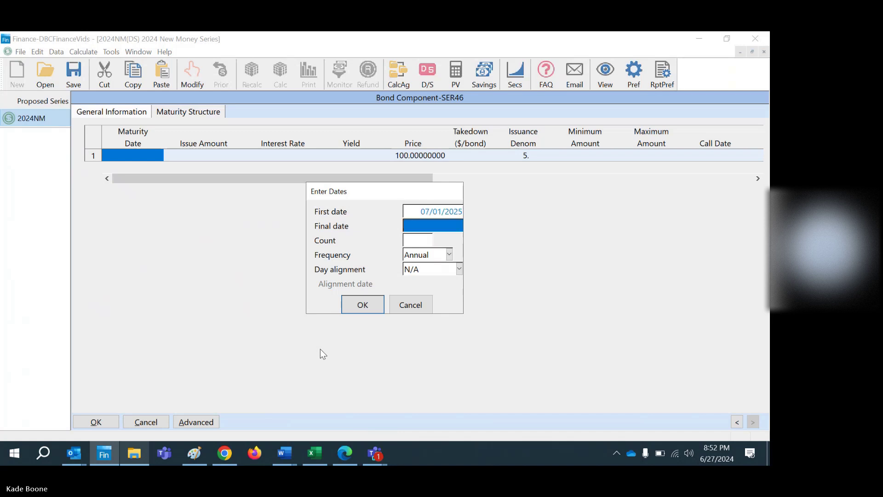
type("7/1/")
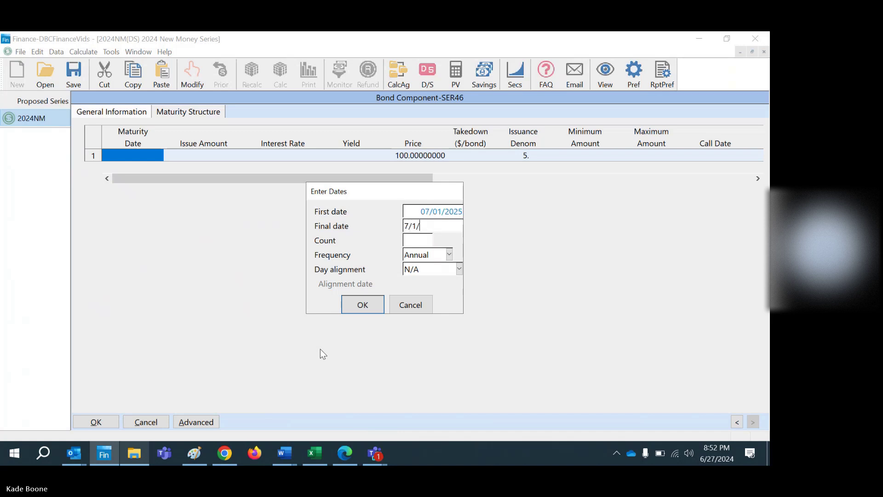
type("20")
type("44")
key("Tab")
key("Return")
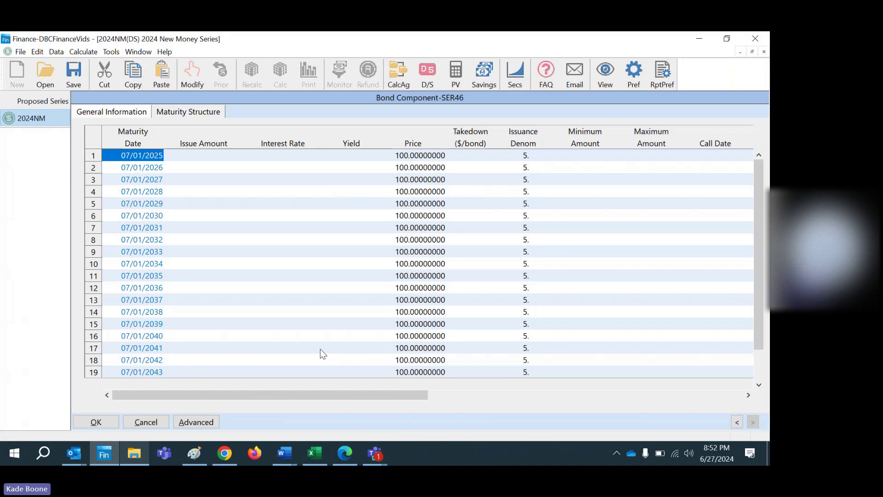
- Set the interest rate of the 07/01/2025 maturity to 1%
key("Tab")
key("Tab")
key("shift+Tab")
key("Tab")
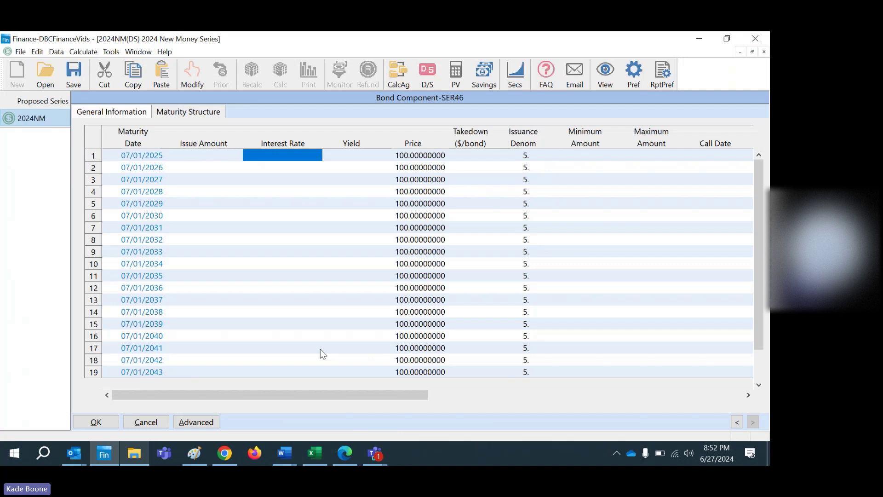
key("Tab")
key("shift+Tab")
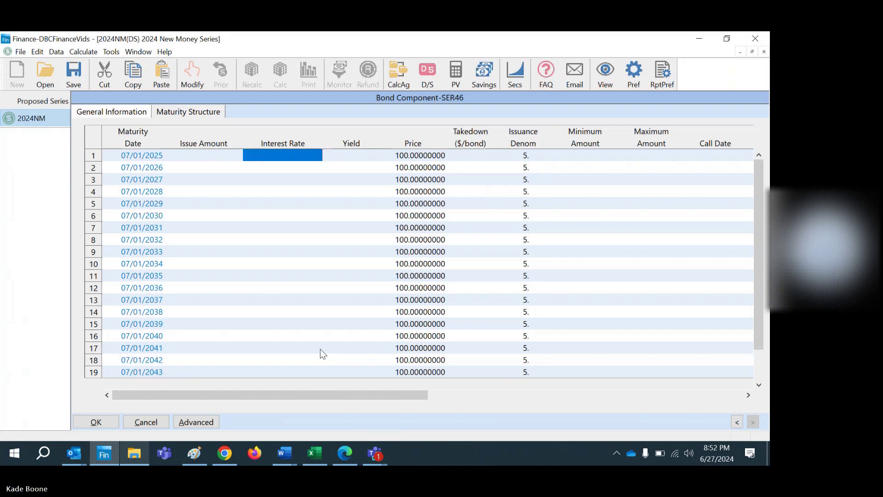
type("1")
key("Return")
- Copy the first maturity's interest rate down the column with the copy operation +.0125
right_click(280, 158)
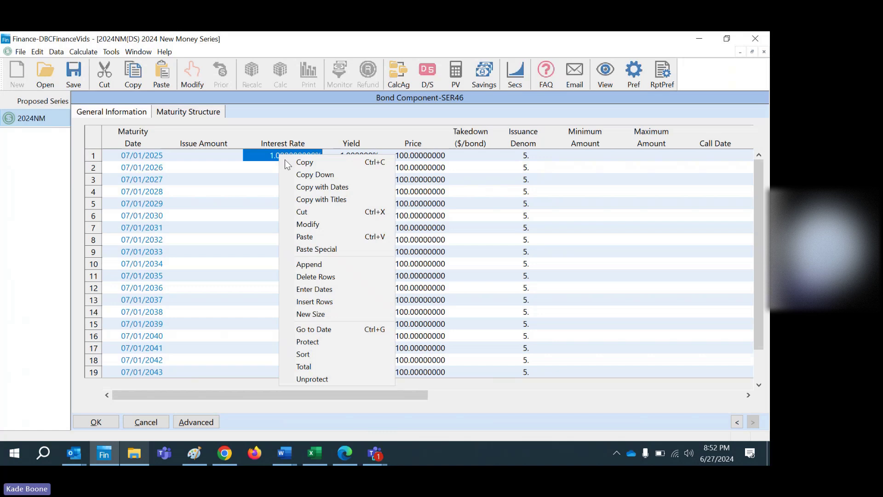
left_click(322, 174)
left_click(413, 263)
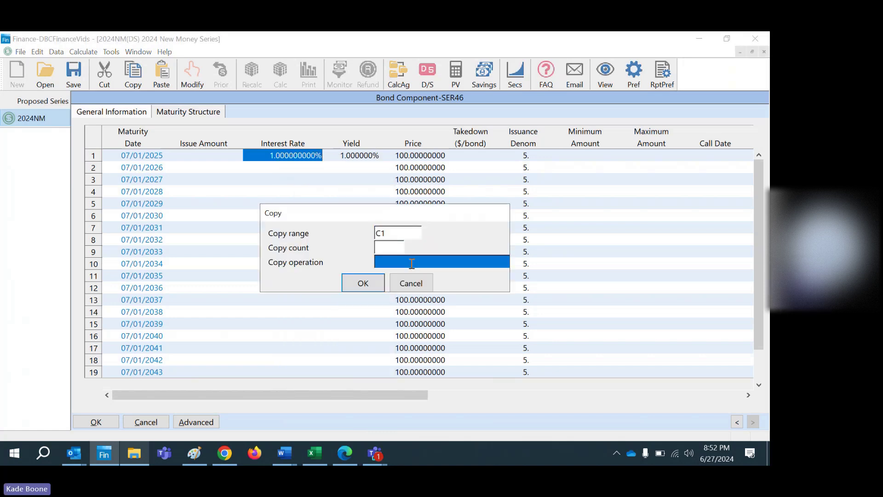
type("+.")
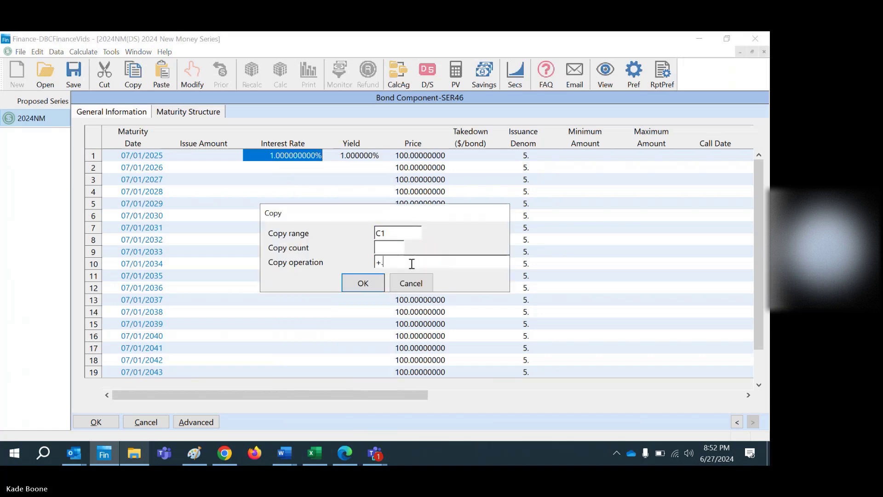
type("0125")
key("Return")
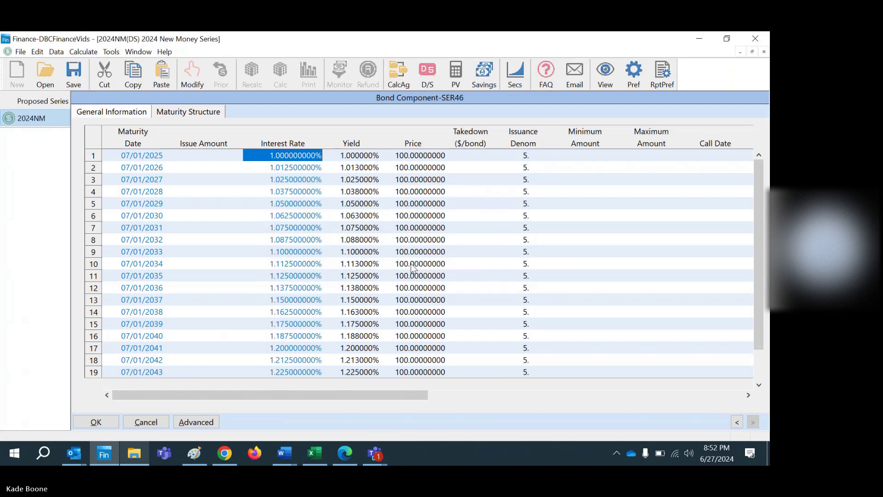
- Try a yield of 1% on the 07/01/2026 maturity and undo the change
key("Down")
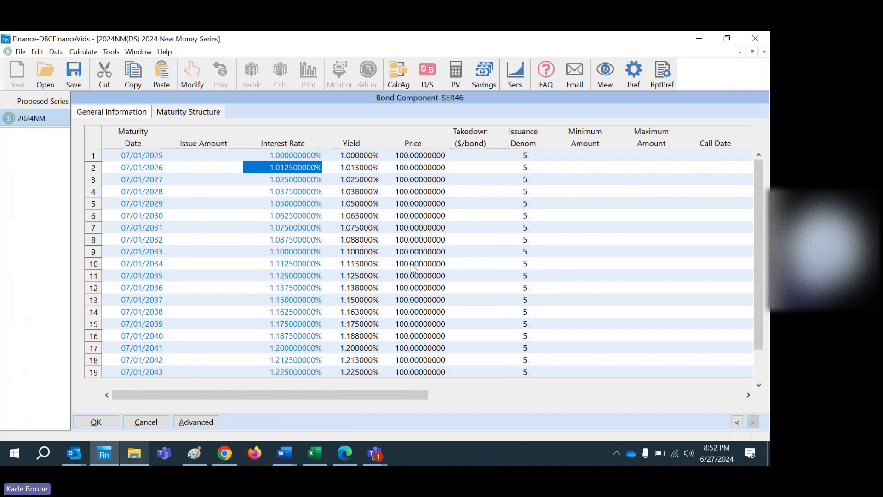
key("Right")
type("1")
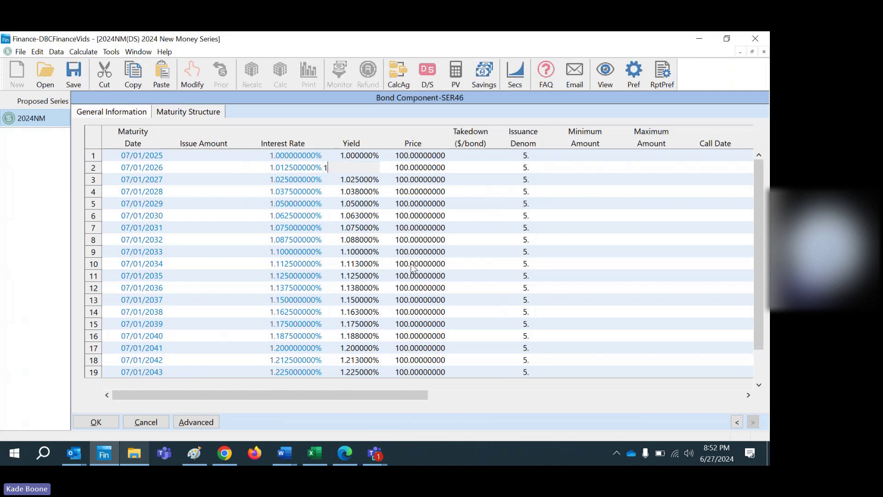
key("Return")
key("Right")
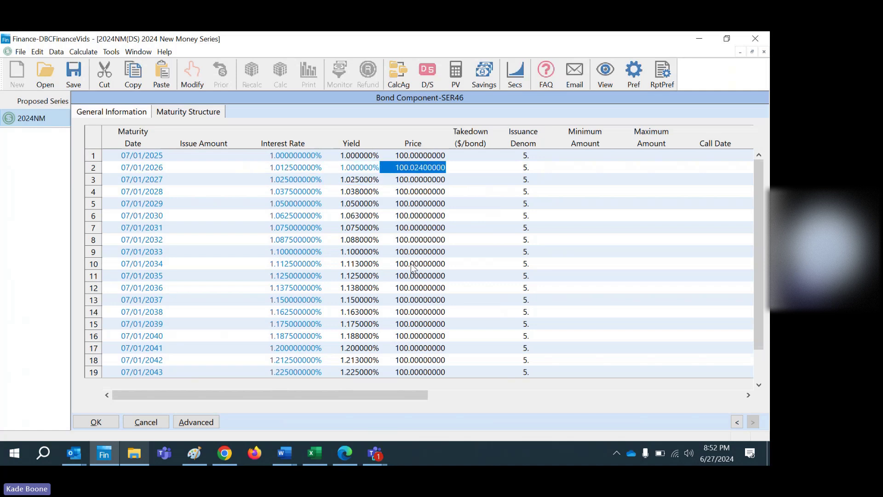
key("Left")
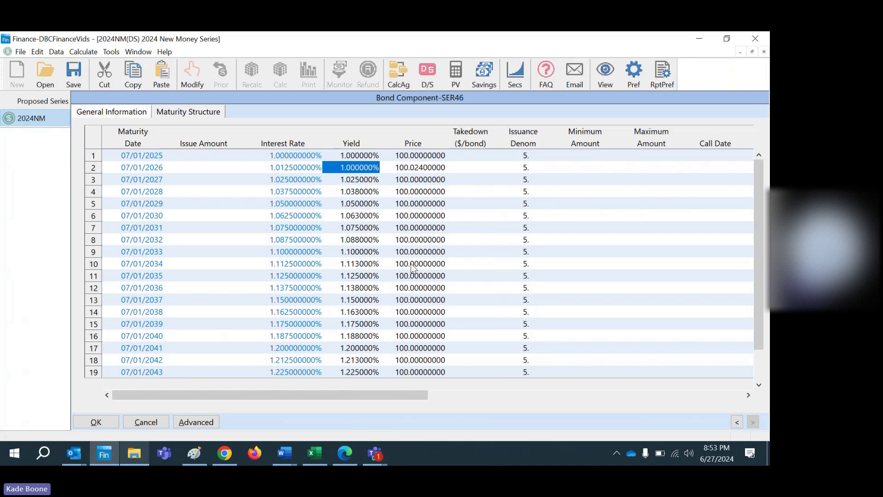
key("ctrl+z")
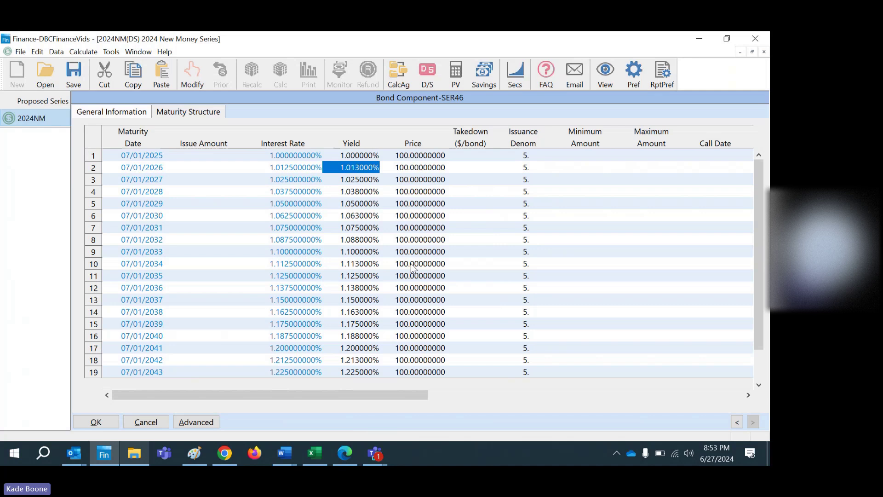
- Accept the serial component and create a second bond component with the short name TERM49 and the long name Term bond due 2049
left_click(109, 424)
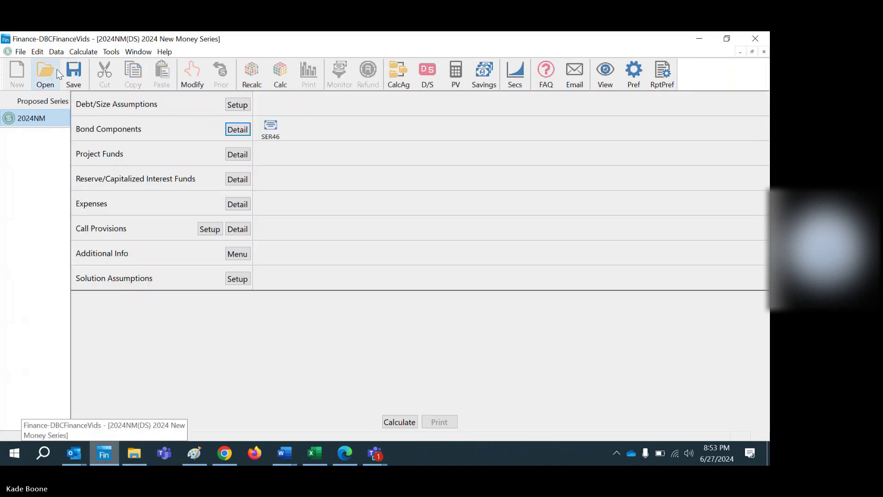
left_click(247, 129)
type("BON")
key("BackSpace")
key("BackSpace")
key("BackSpace")
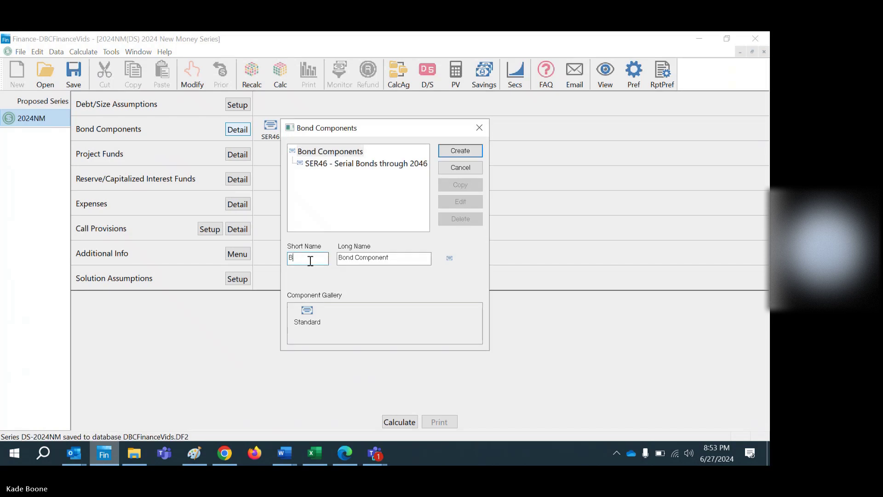
type("TERM")
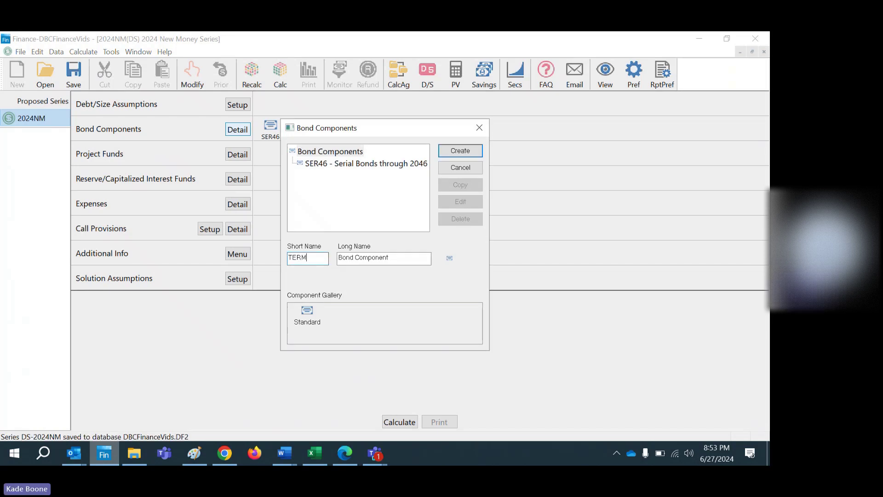
type("4")
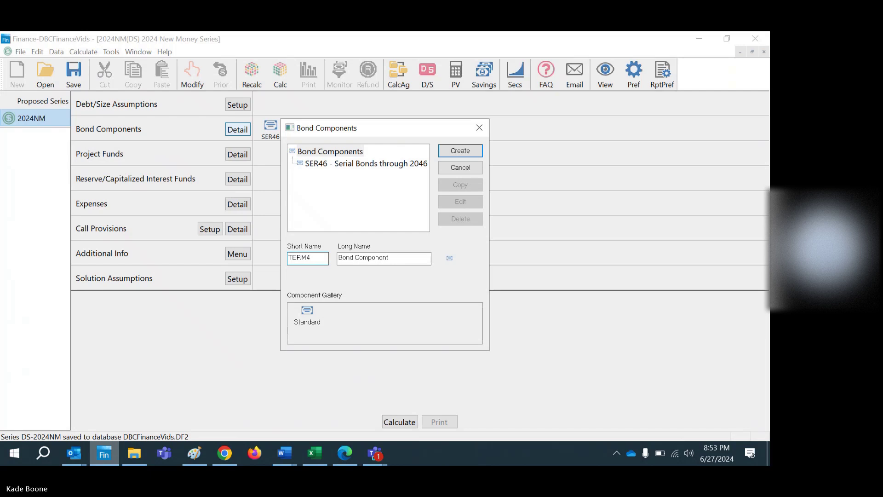
type("9")
key("Tab")
type("Term bo")
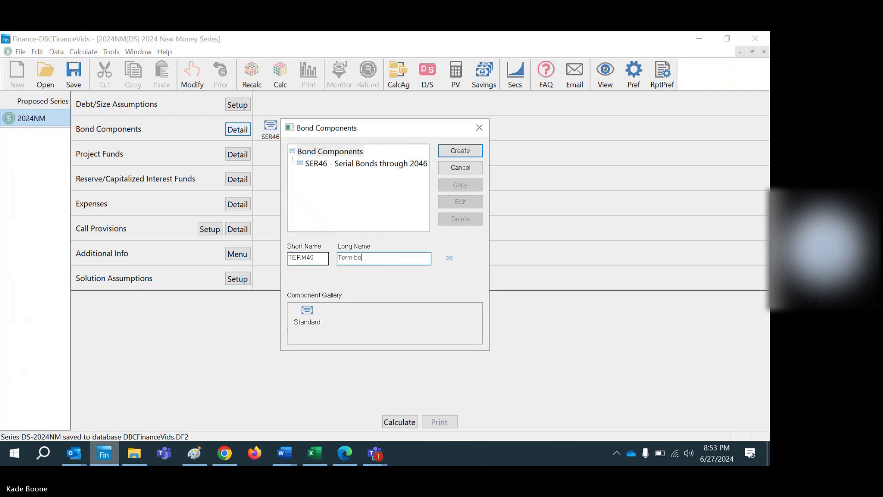
type("nd due 2049")
key("Return")
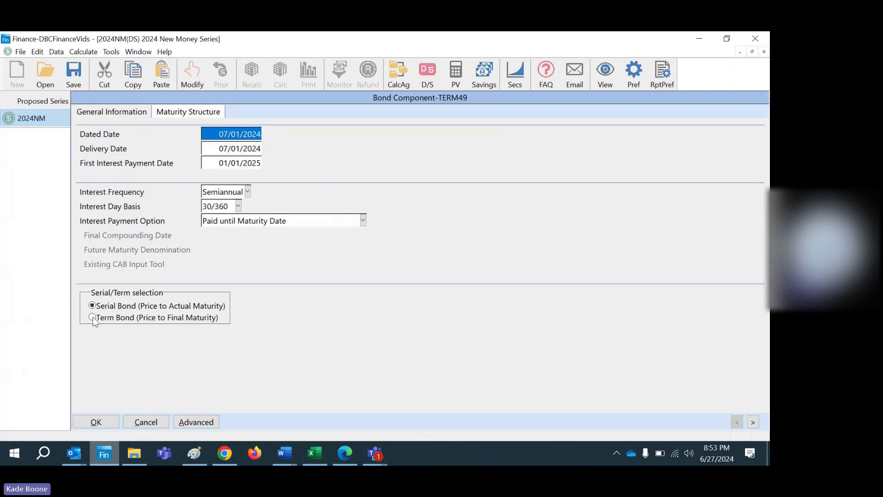
- Make the component a Term Bond (Price to Final Maturity) and enter annual maturity dates from 07/01/2047 through 07/01/2049
left_click(92, 317)
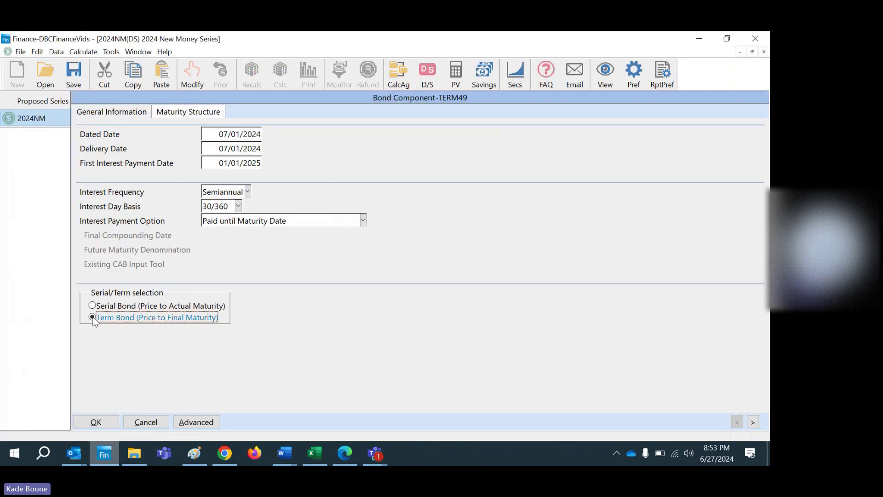
left_click(192, 112)
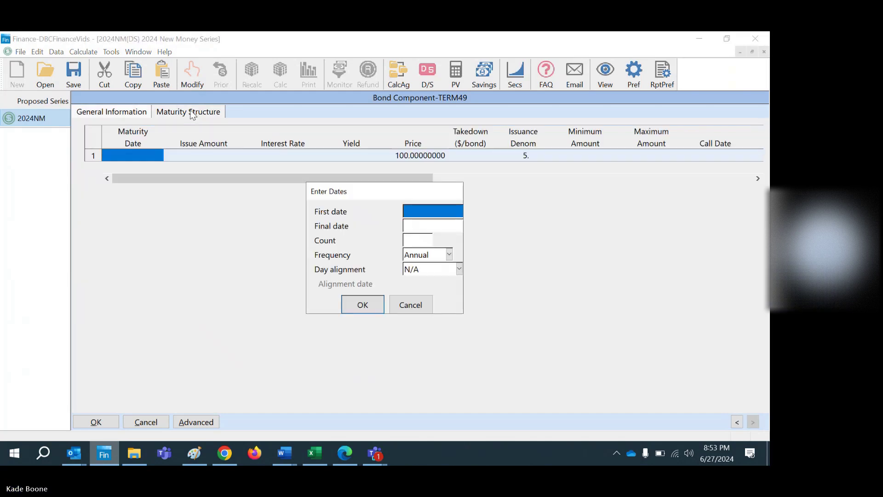
type("7/1/47")
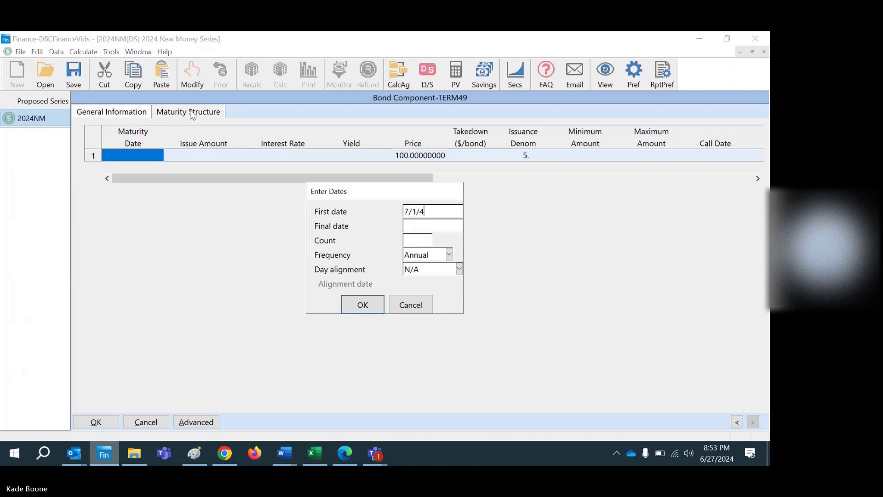
key("Tab")
type("7/1/49")
left_click(368, 310)
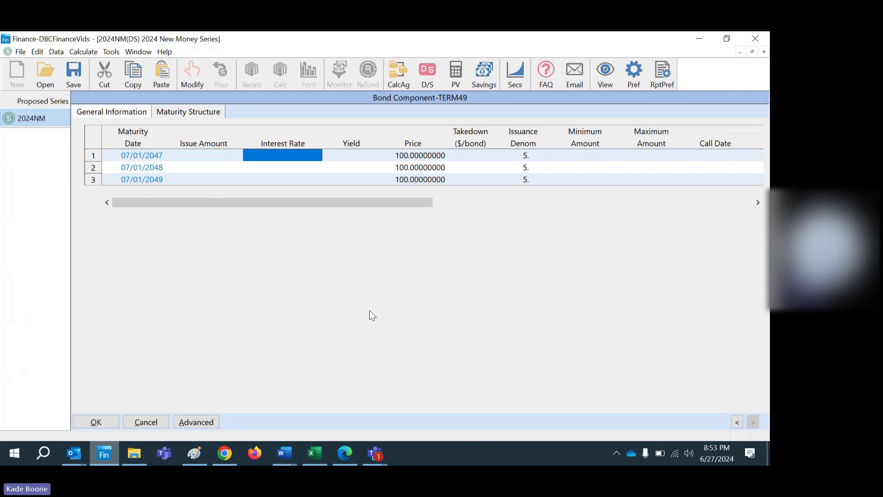
- Set the interest rate to 2.50% for all three term bond maturities and recheck the serial/term selection
type("2.")
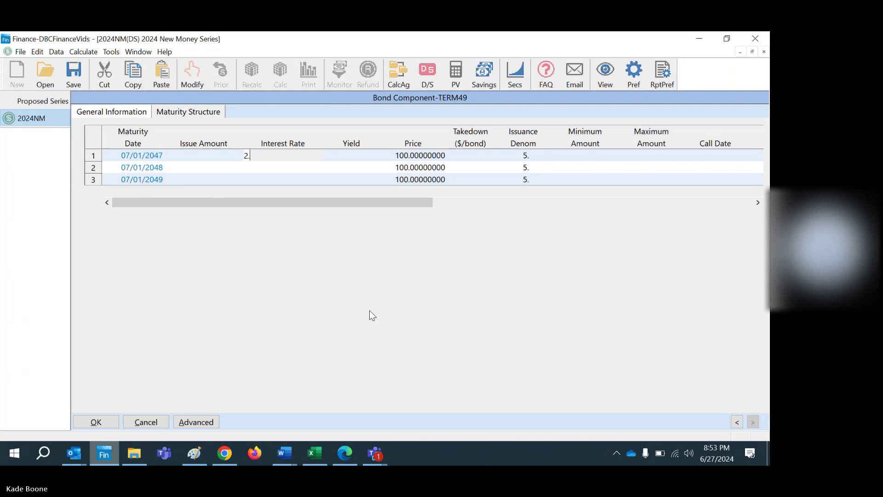
type("50")
key("Return")
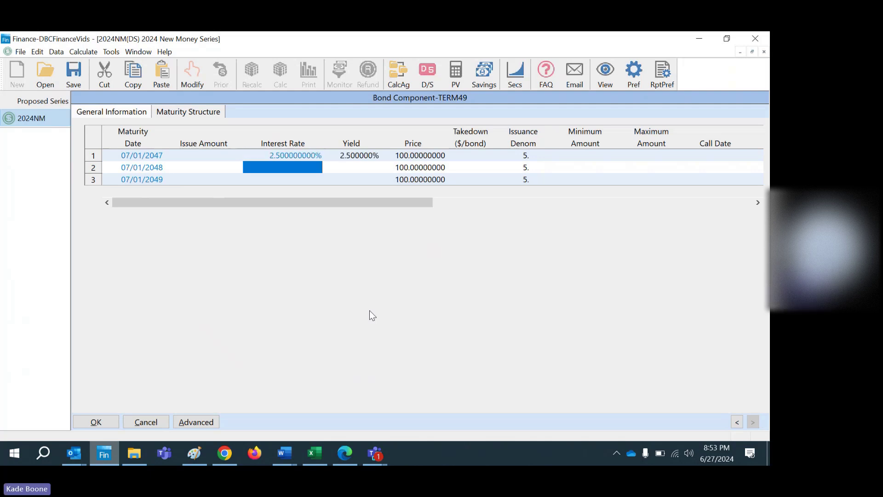
key("ctrl+d")
key("Down")
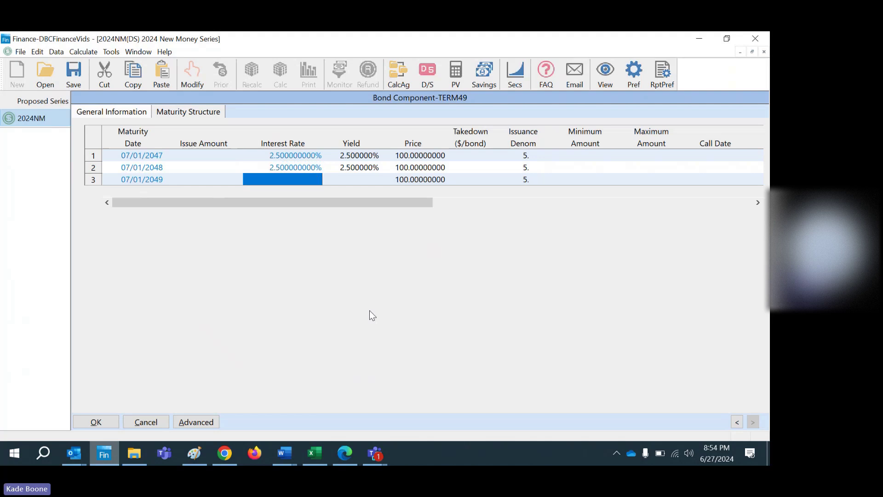
key("ctrl+d")
key("Up")
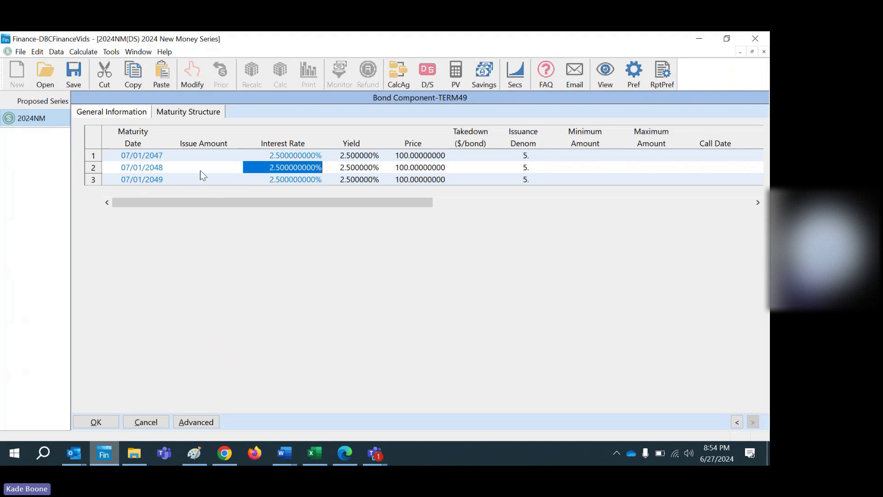
left_click(136, 110)
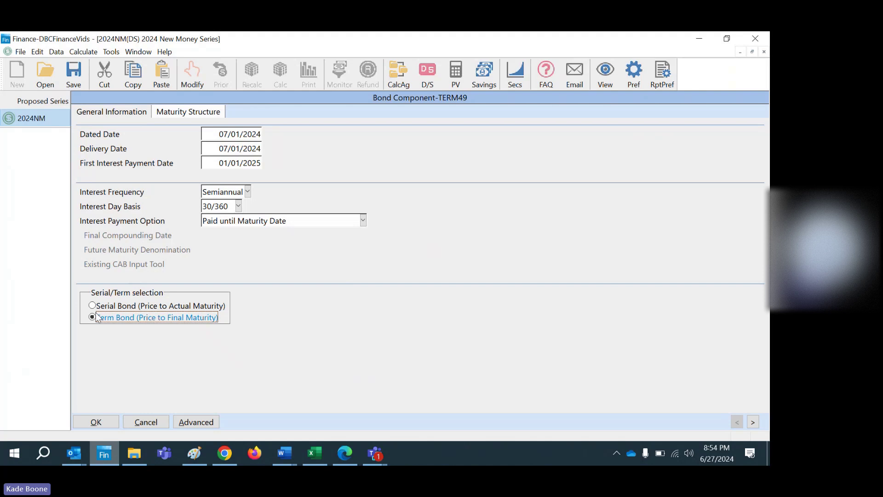
left_click(185, 114)
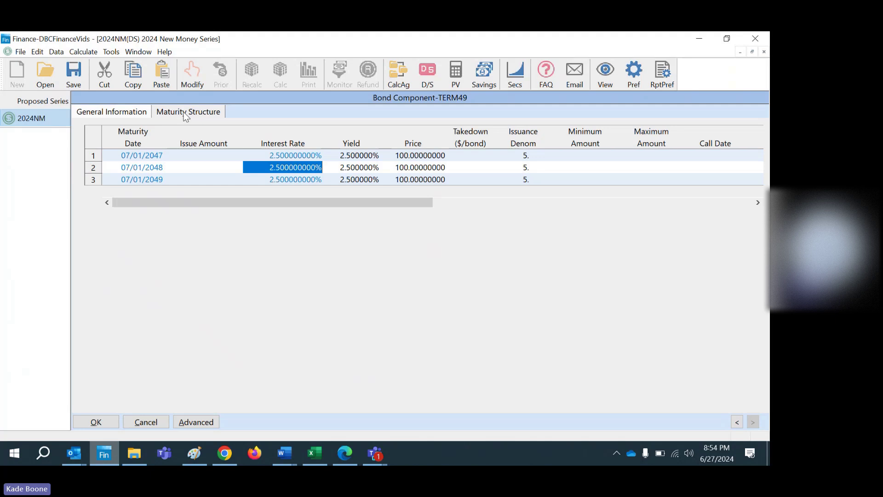
- Check the TERM49 maturity dates, accept the component and save the series
key("Left")
key("Left")
key("Up")
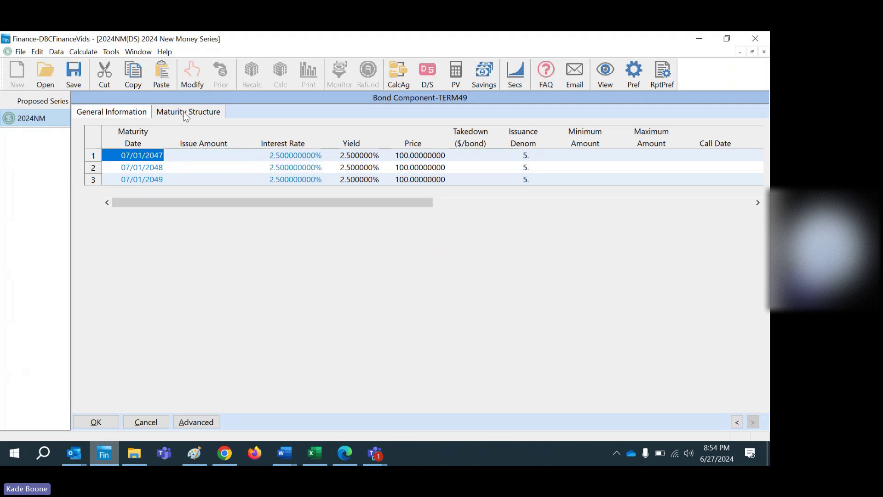
key("Down")
key("Down")
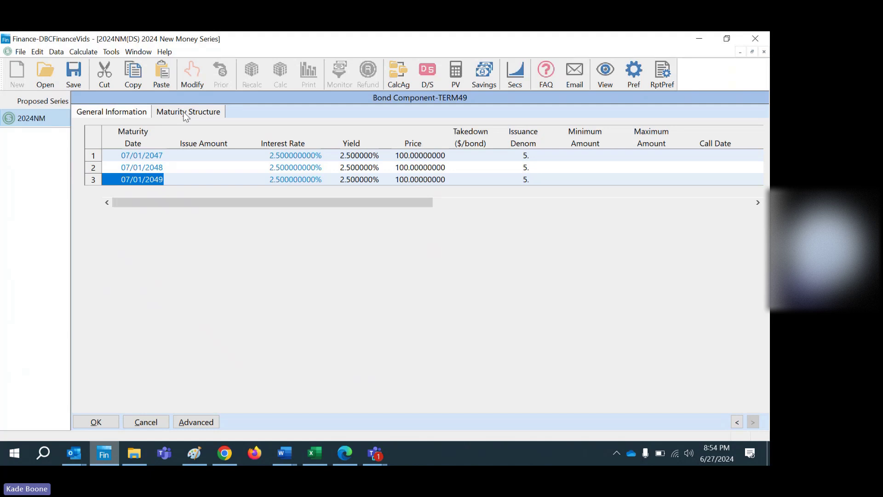
left_click(115, 420)
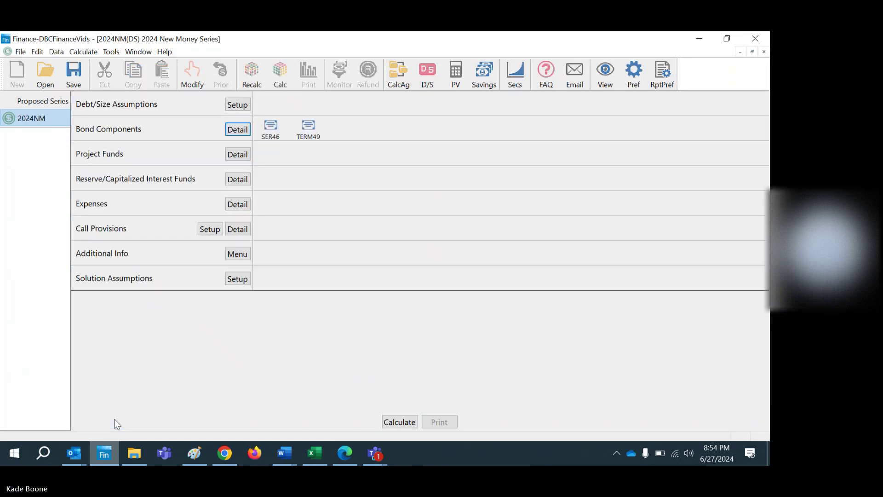
left_click(73, 73)
- Create a third bond component with the short name TERM54 and the long name Term bond due 2054, and accept it
left_click(237, 130)
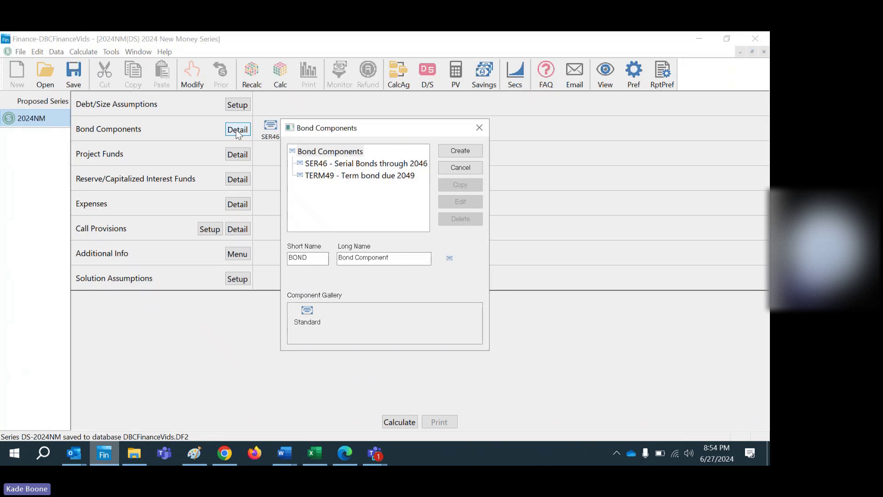
double_click(318, 258)
type("TERM")
type("54")
key("Tab")
type("Ter")
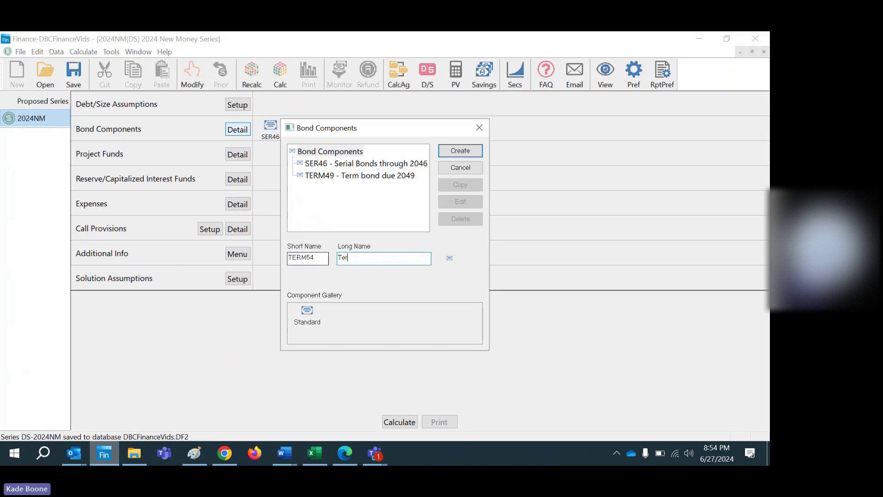
type("m bond due ")
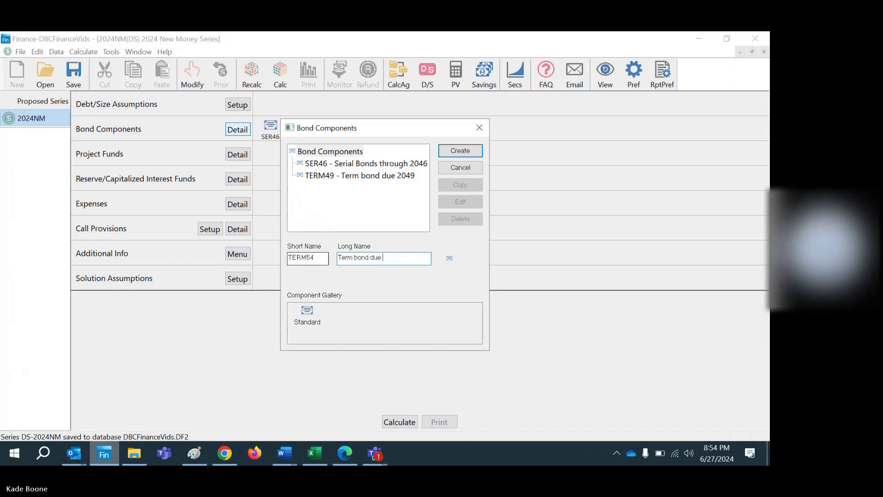
type("2054")
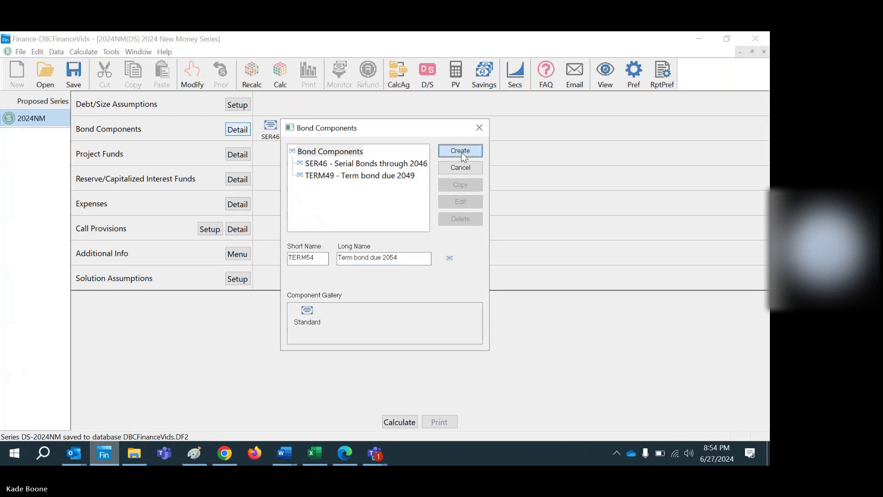
left_click(460, 152)
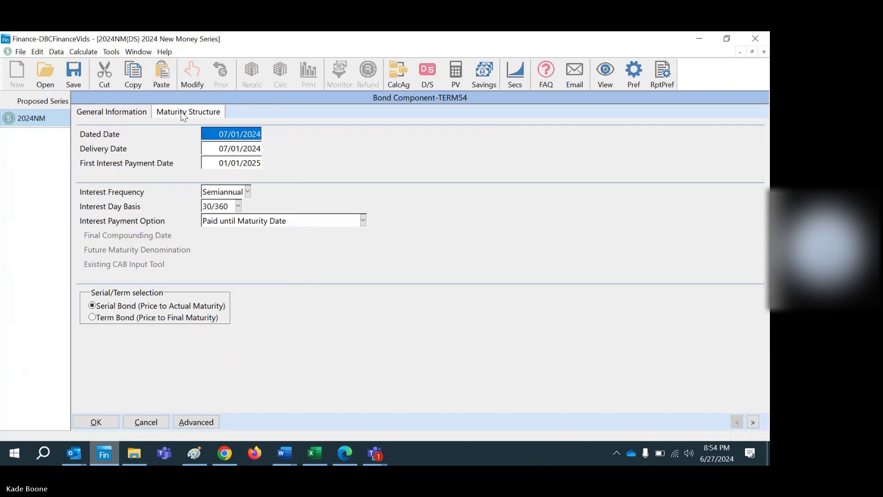
left_click(102, 425)
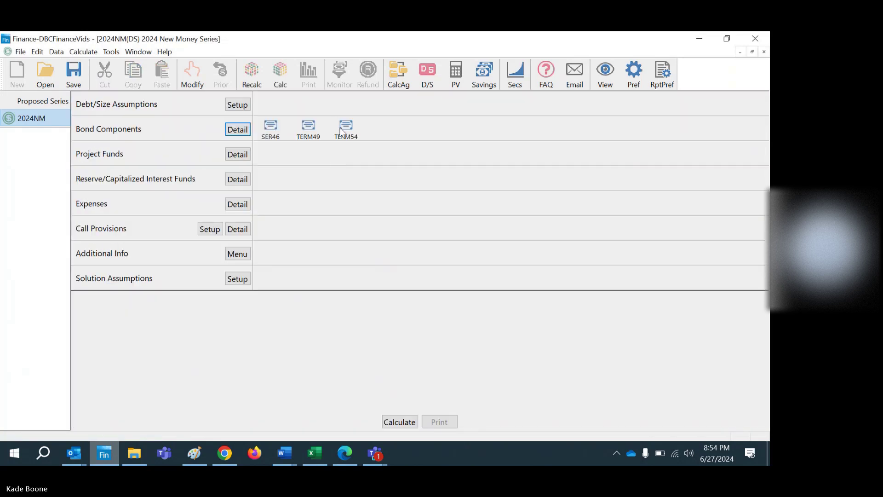
- Reopen the TERM54 component and enter annual maturity dates from 07/01/2050 through 07/01/2054
double_click(344, 129)
left_click(174, 113)
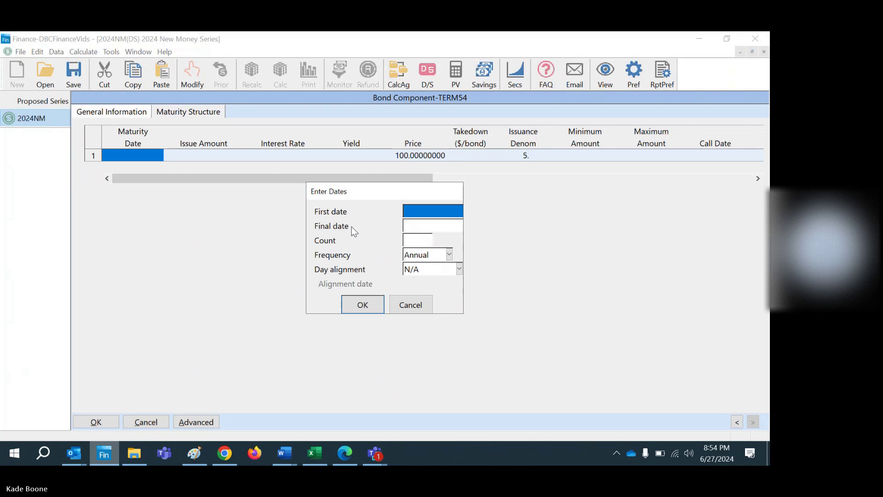
type("7/01/")
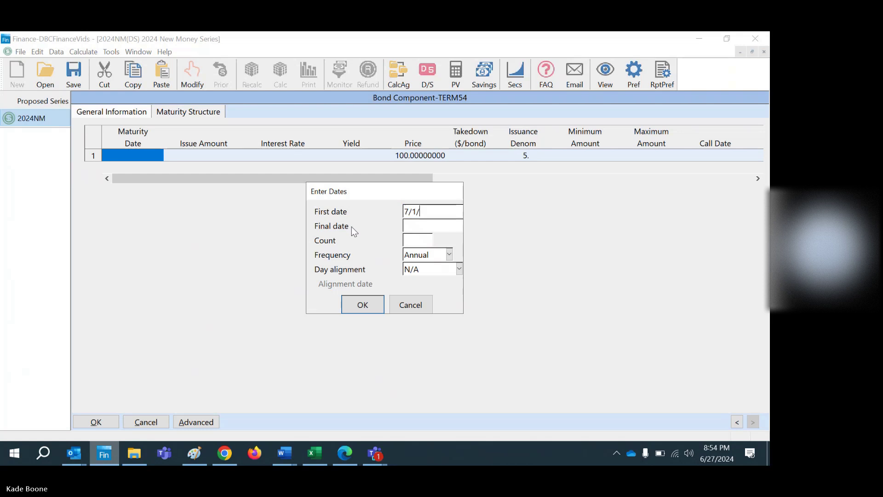
type("2050")
key("Tab")
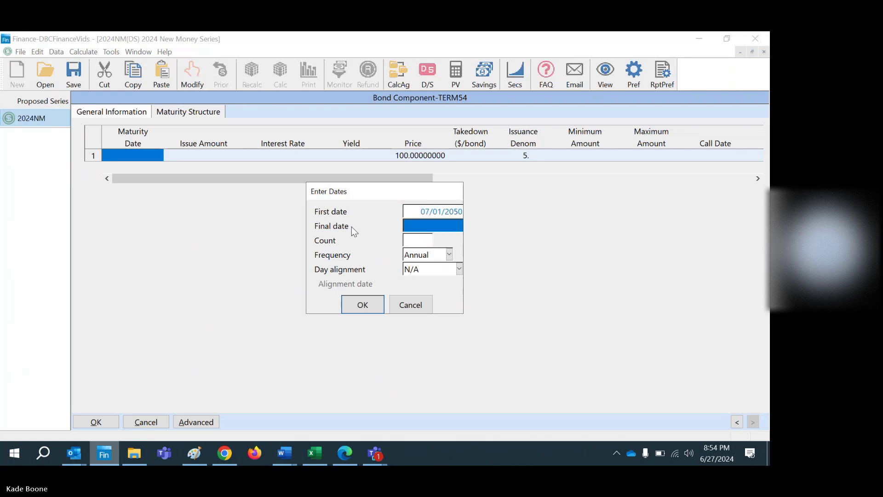
type("7/1/2054")
key("Tab")
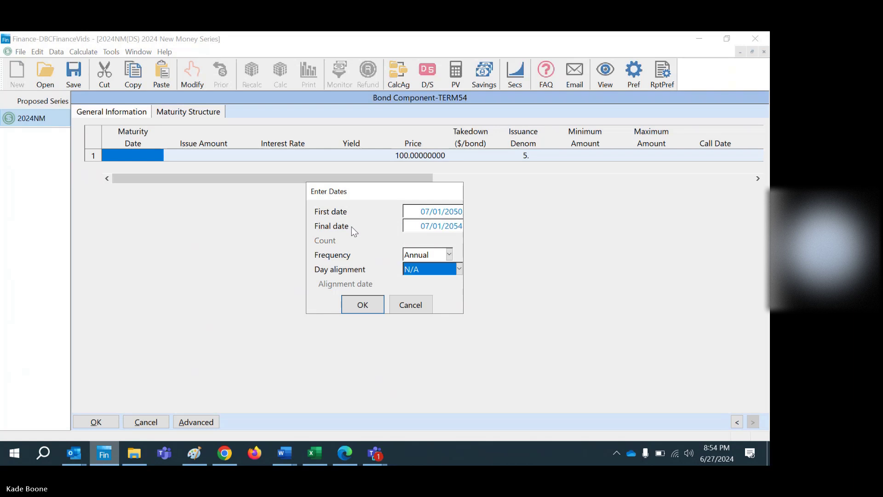
key("Return")
- Set the interest rate to 3.75% for all five TERM54 maturities
key("Tab")
key("Tab")
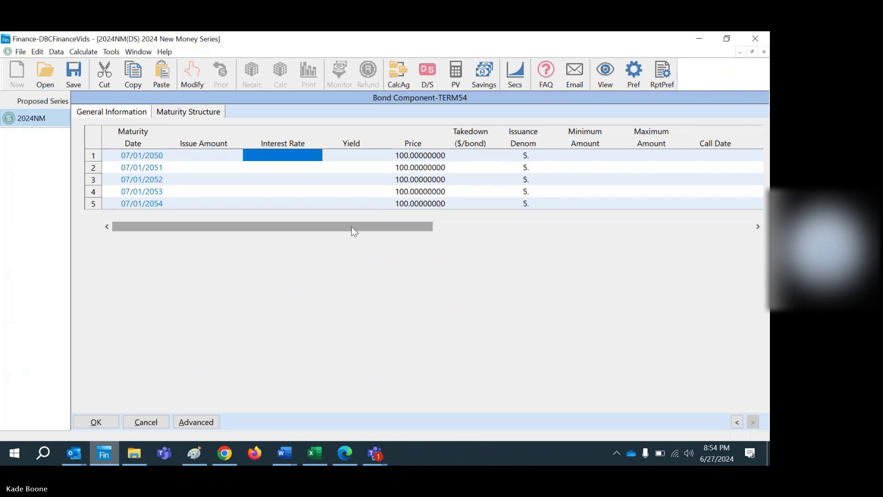
type("3.")
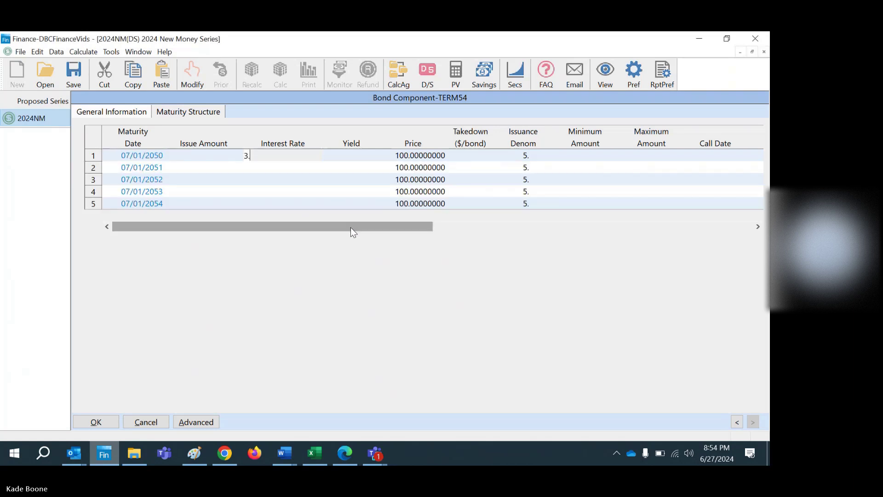
type("75")
key("Return")
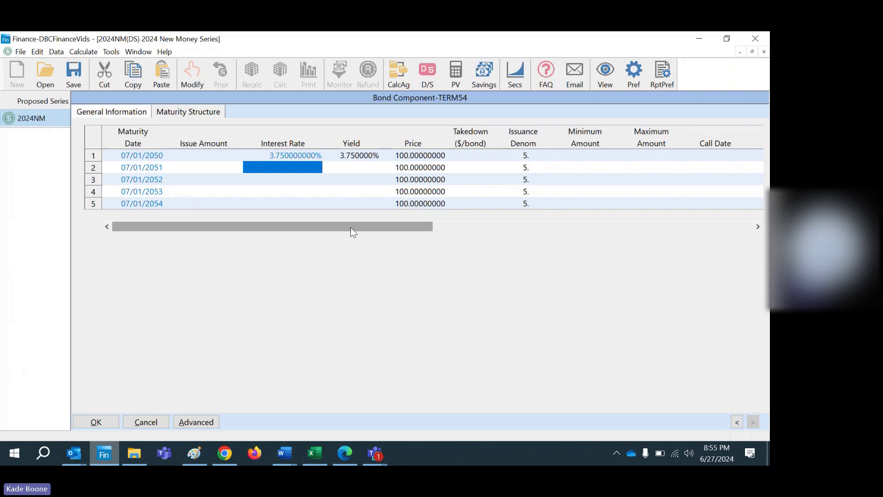
key("shift+Down")
key("shift+Down")
key("shift+Down")
key("shift+Down")
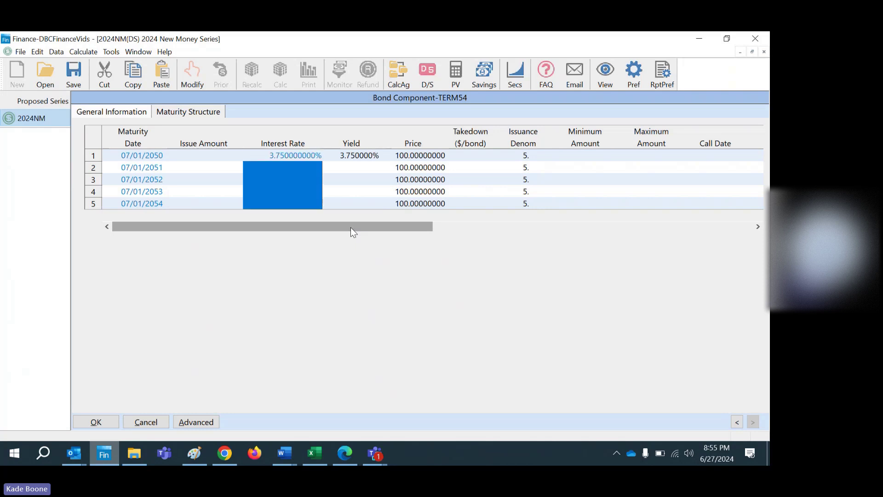
key("ctrl+d")
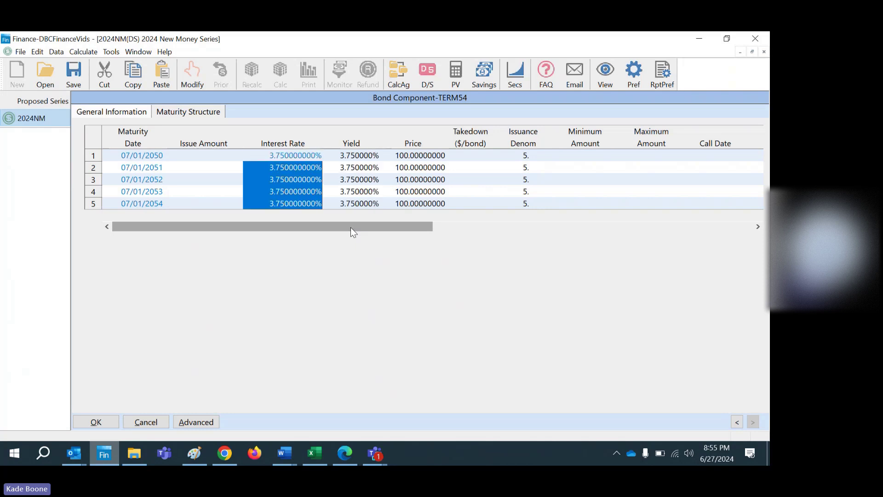
- Make TERM54 a Term Bond (Price to Final Maturity), accept the component and save the series
left_click(131, 110)
left_click(95, 317)
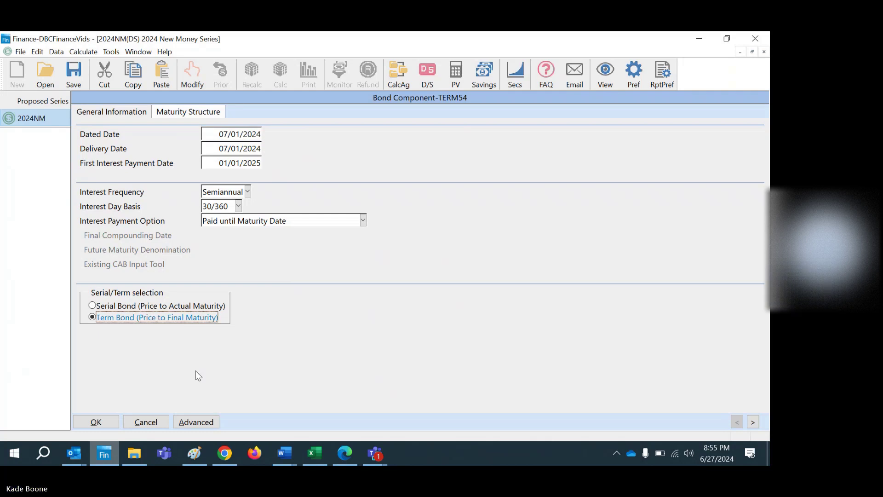
left_click(173, 115)
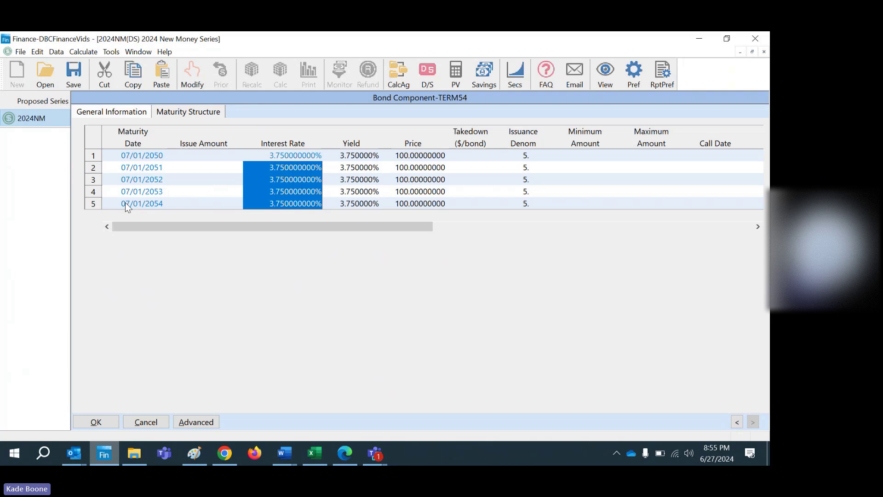
left_click(102, 422)
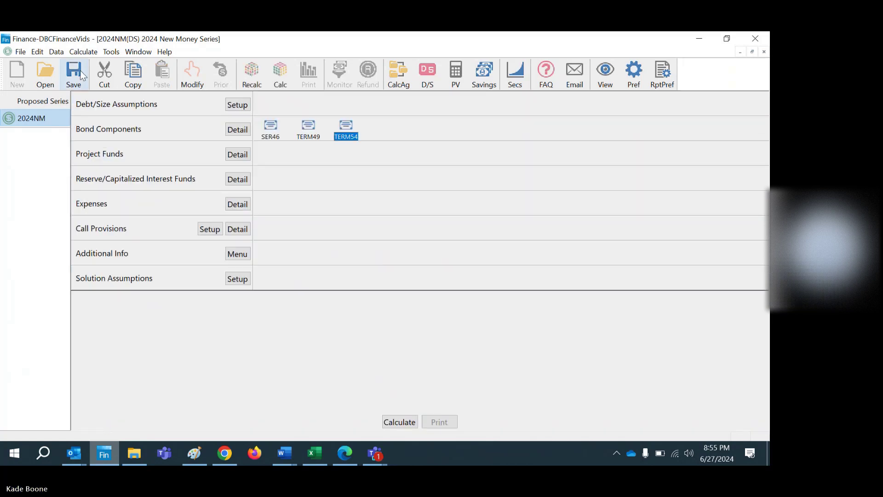
left_click(82, 75)
- Create a project fund with the default names and look over its investment amount options and project draws without entering draw dates
left_click(238, 154)
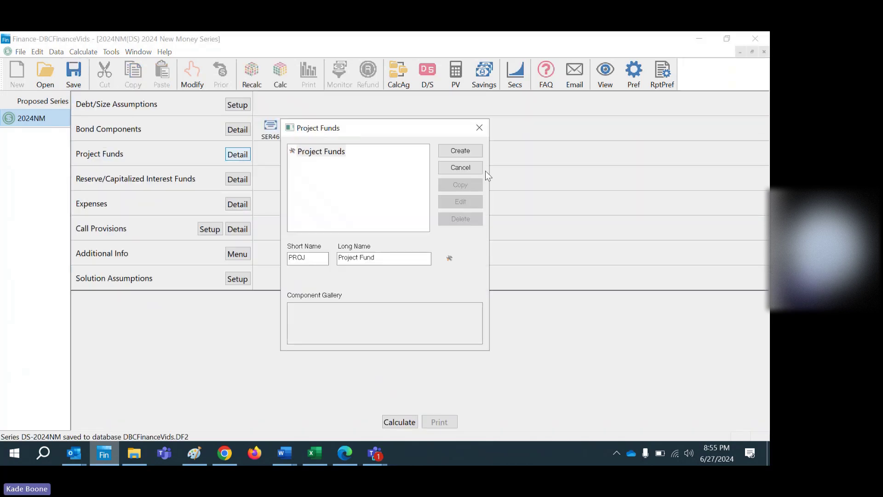
left_click(460, 150)
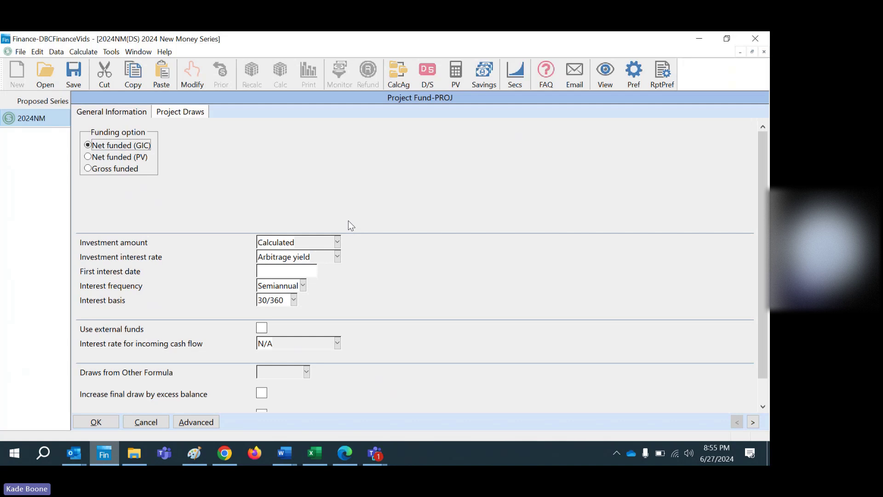
left_click(337, 243)
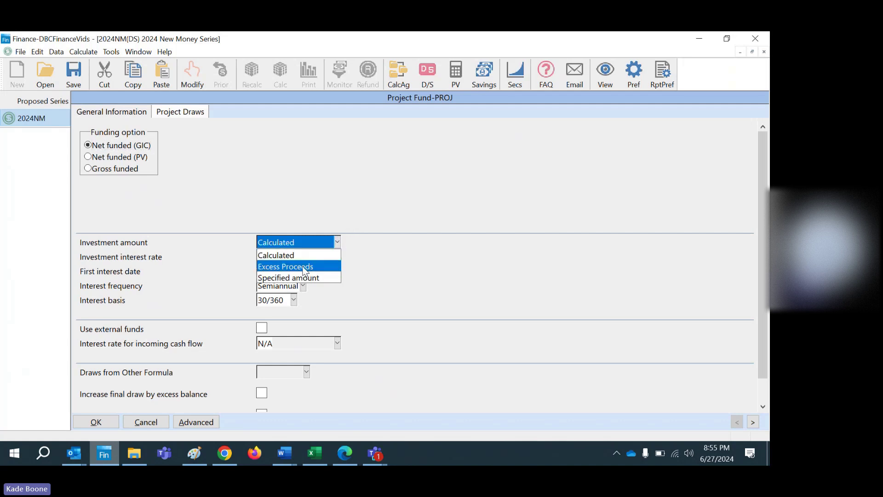
left_click(299, 154)
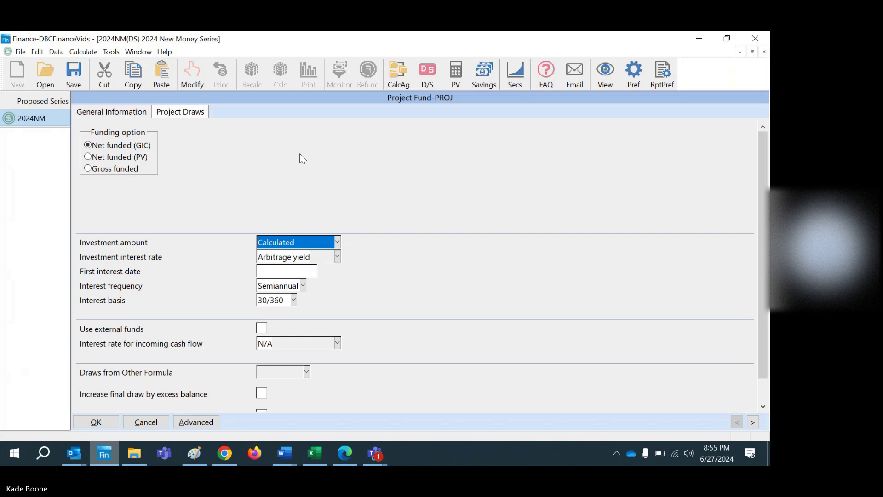
left_click(188, 110)
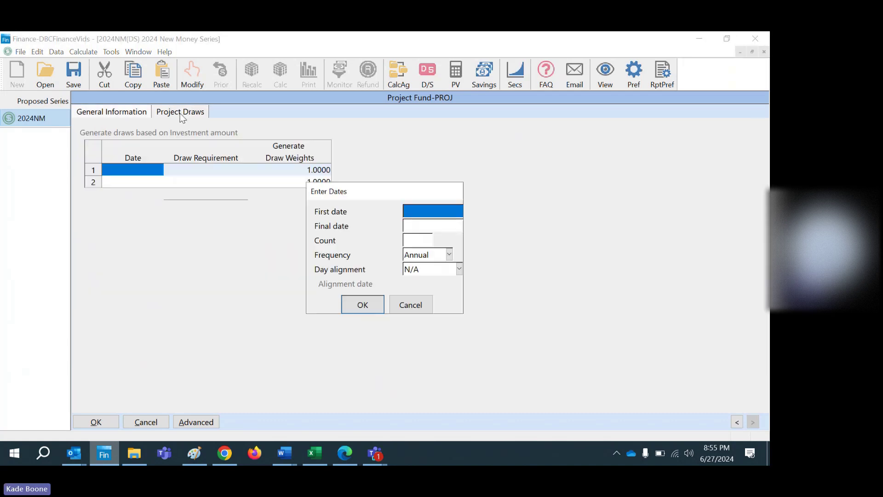
left_click(413, 305)
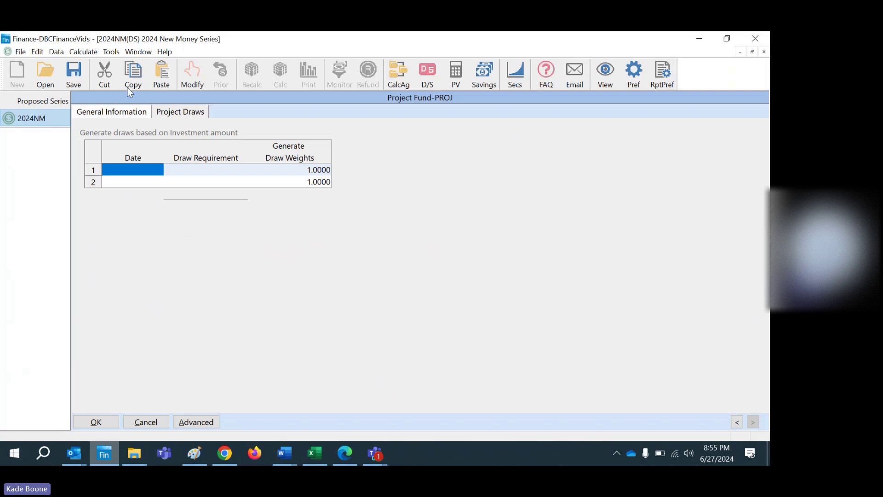
left_click(129, 116)
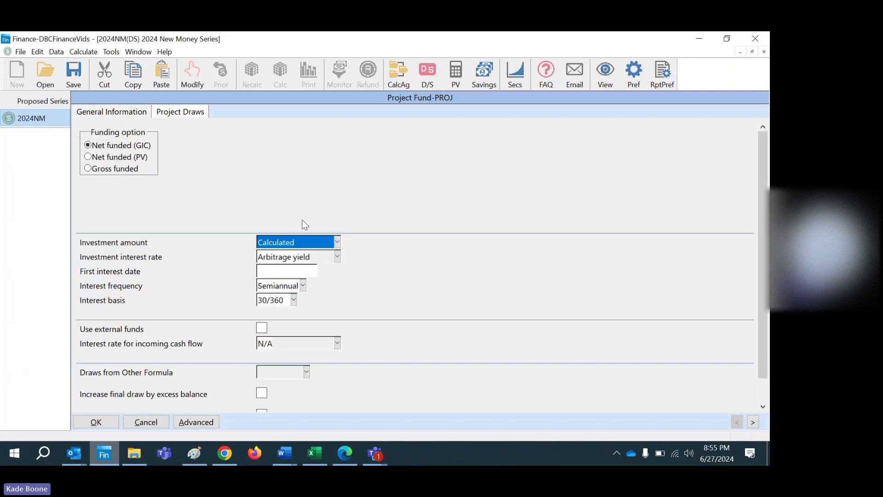
- Set the project fund's investment amount to 250,000, accept the fund and save the series
type("250000")
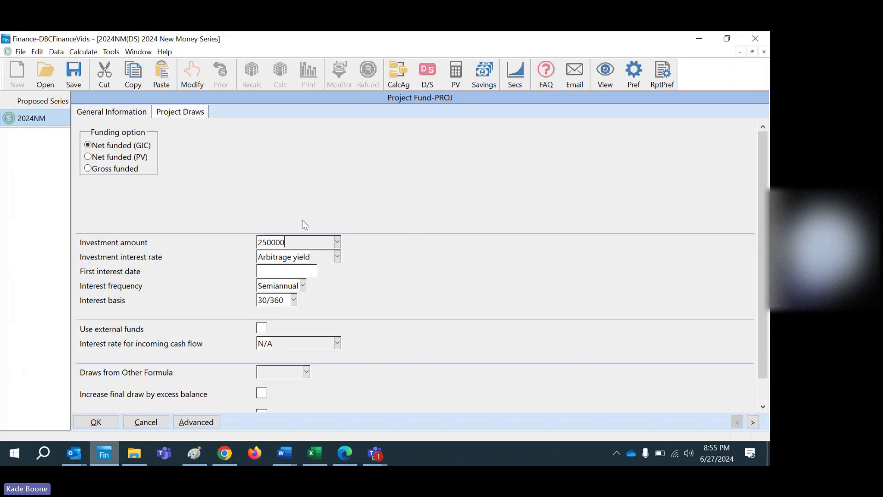
key("Tab")
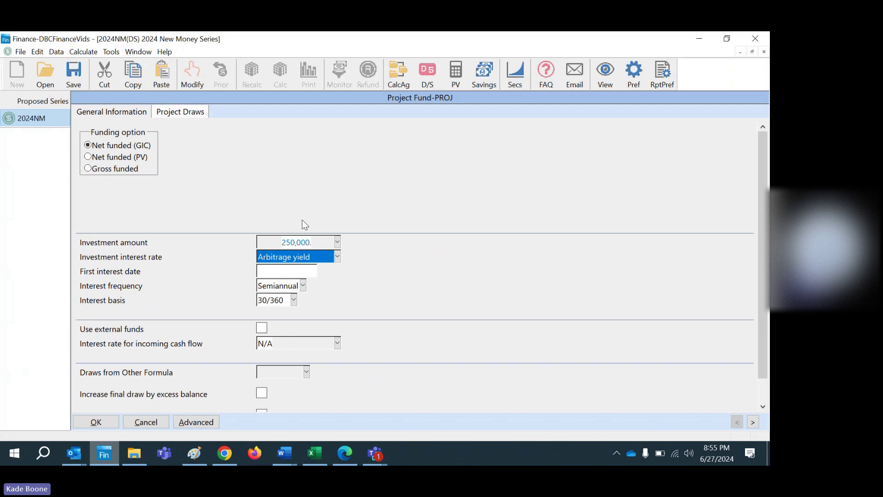
left_click(95, 422)
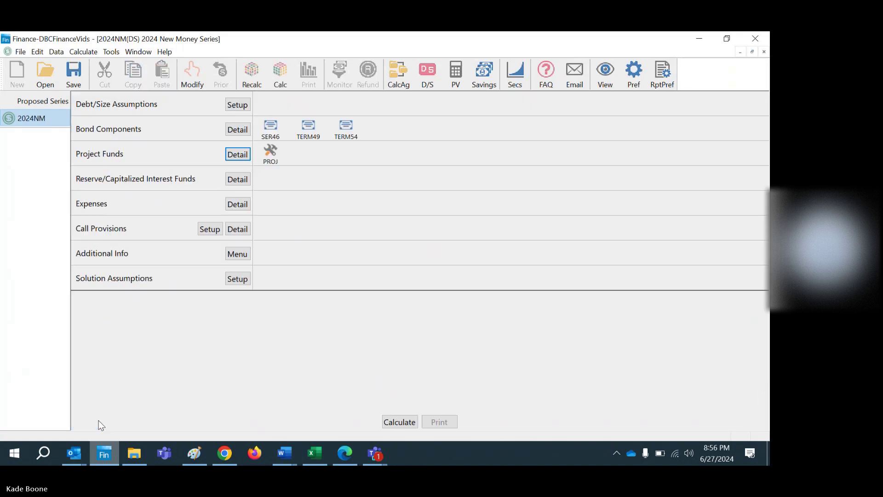
left_click(73, 73)
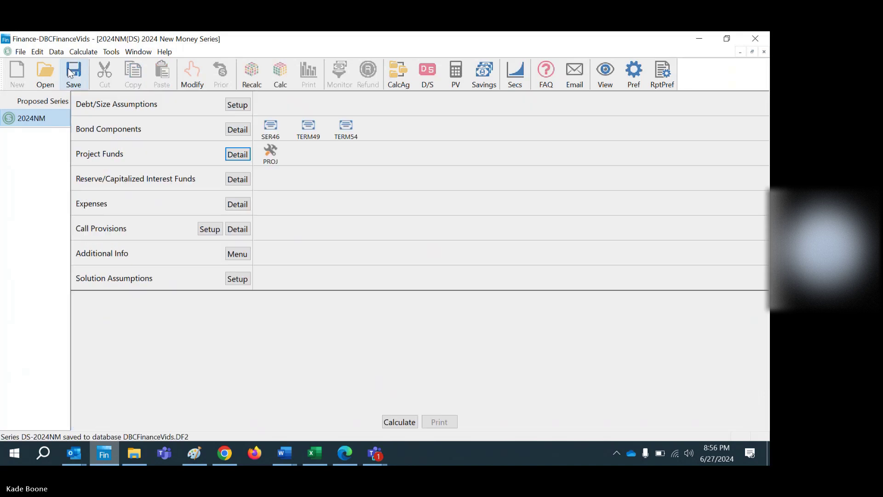
- Create a reserve/capitalized interest fund with short name CAPI and long name Capitalized Interest Fund
left_click(237, 179)
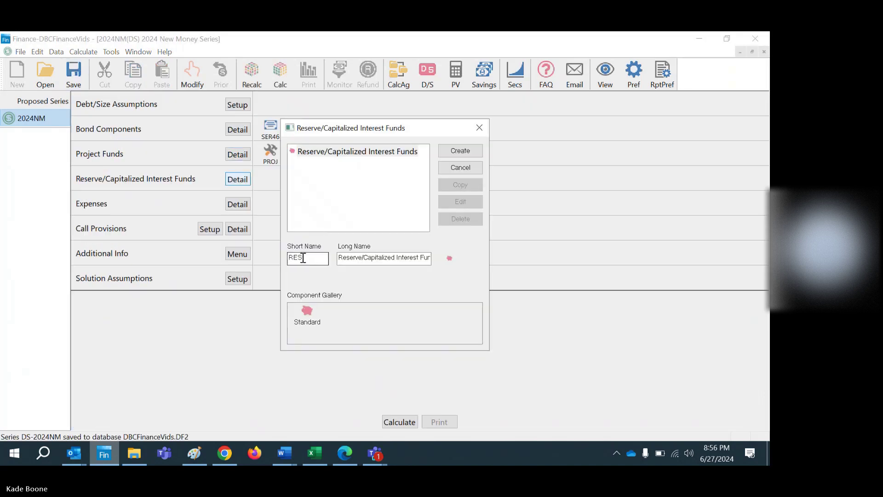
left_click_drag(303, 258, 256, 257)
type("DS")
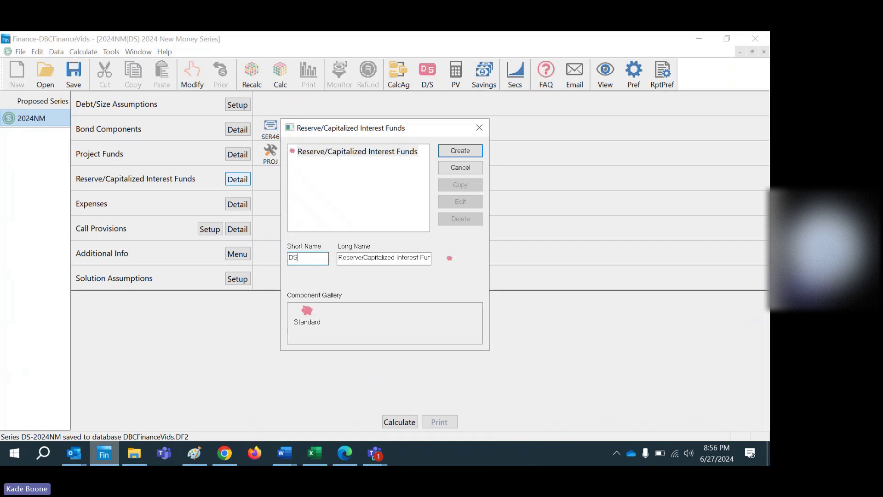
type("RF")
key("Tab")
key("shift+Tab")
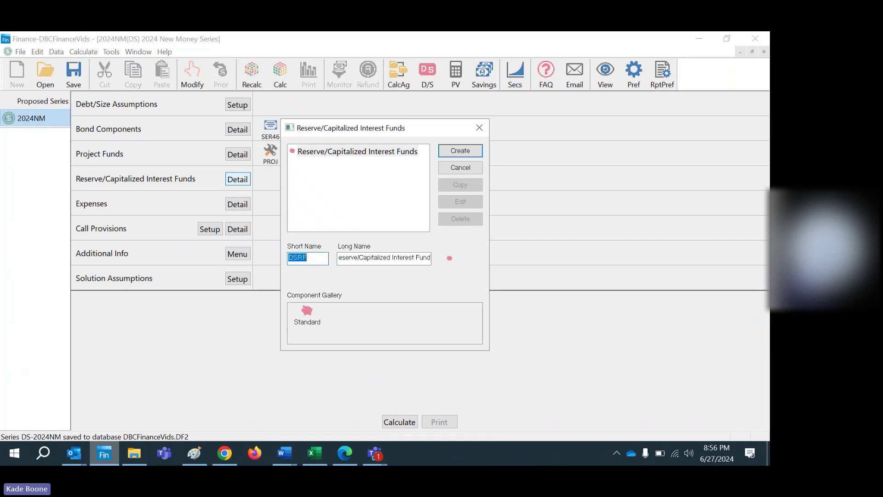
type("CAPI")
key("Tab")
type("C")
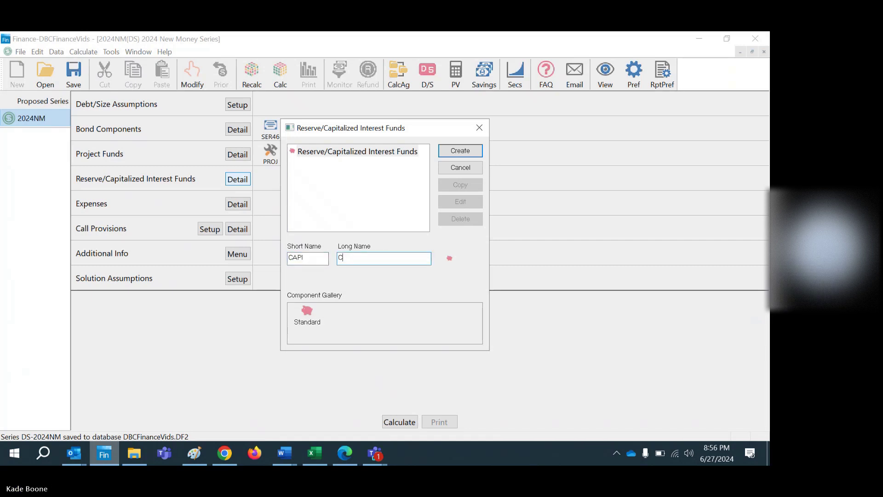
type("aipitalized Interest Fund")
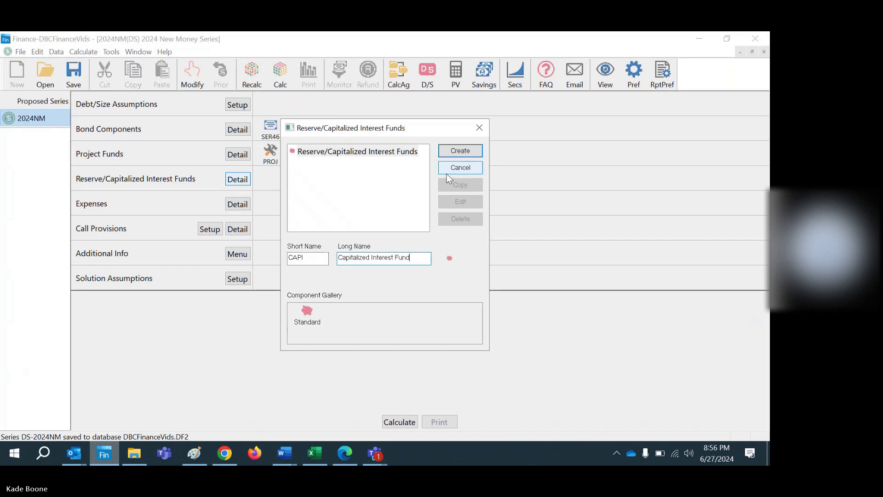
left_click(453, 152)
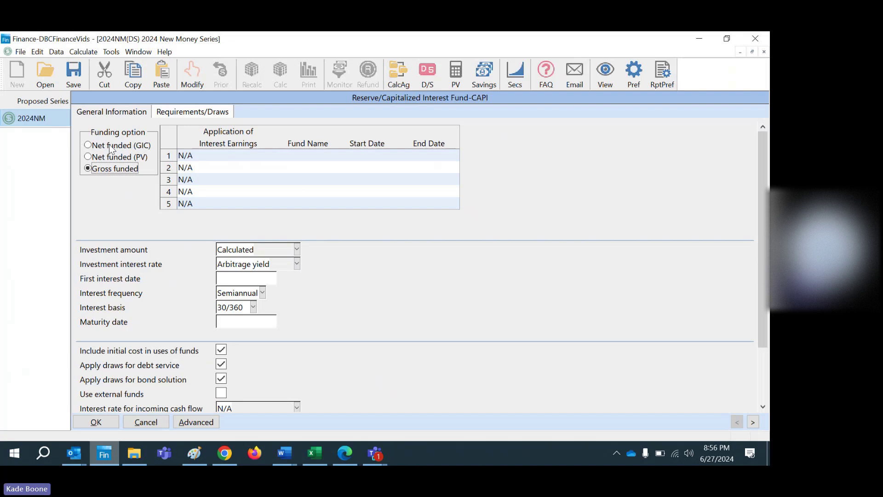
- Set the CAPI fund to Net funded (GIC), enter the draw "Bond Interest accrued through 6/1/2025" and accept the fund
left_click(87, 146)
left_click(192, 114)
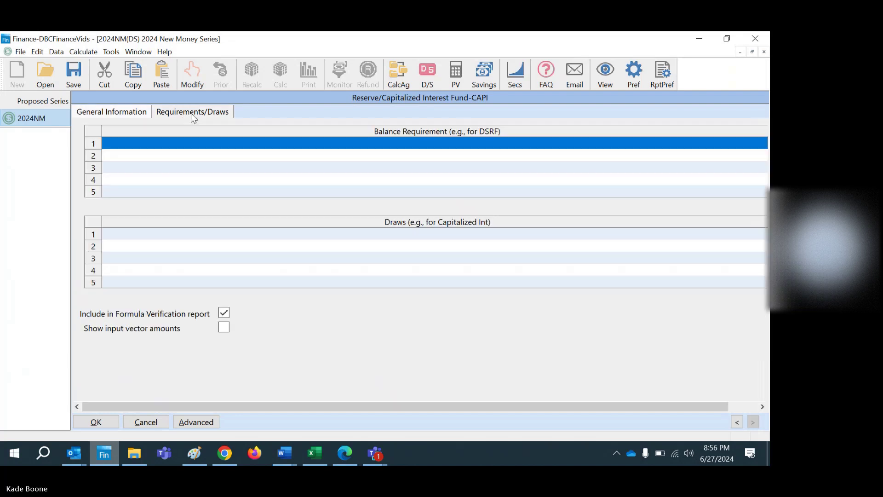
left_click(201, 236)
type("bond i")
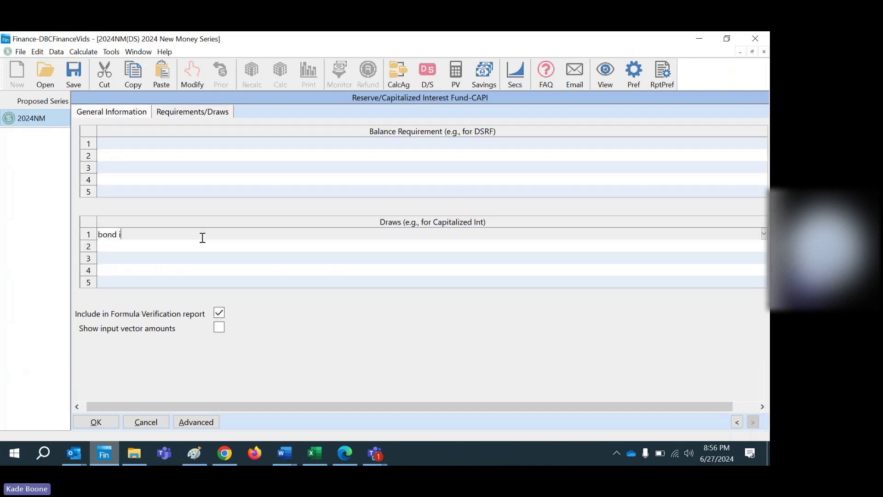
type("nterest accrued through")
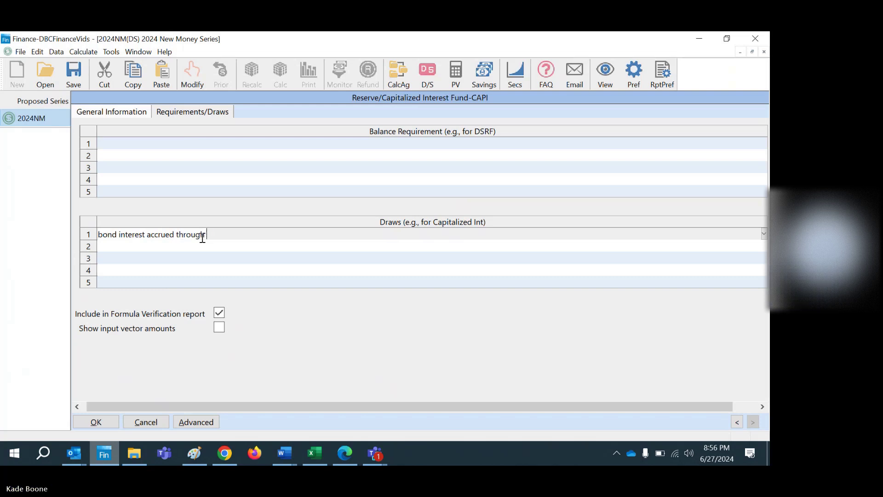
type(" 6/1/")
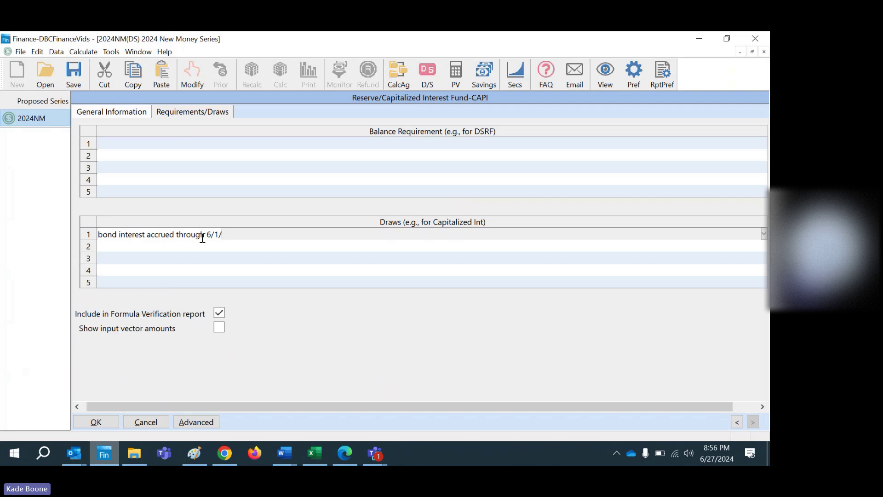
type("2025")
key("Return")
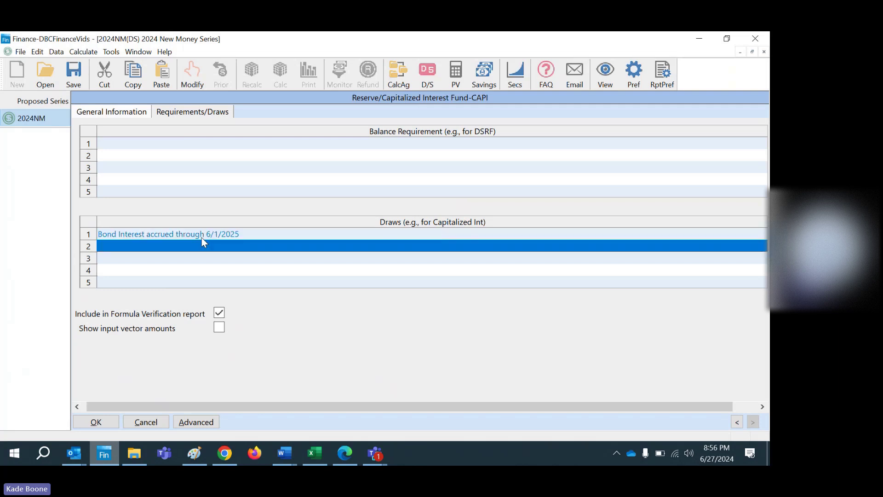
left_click(108, 419)
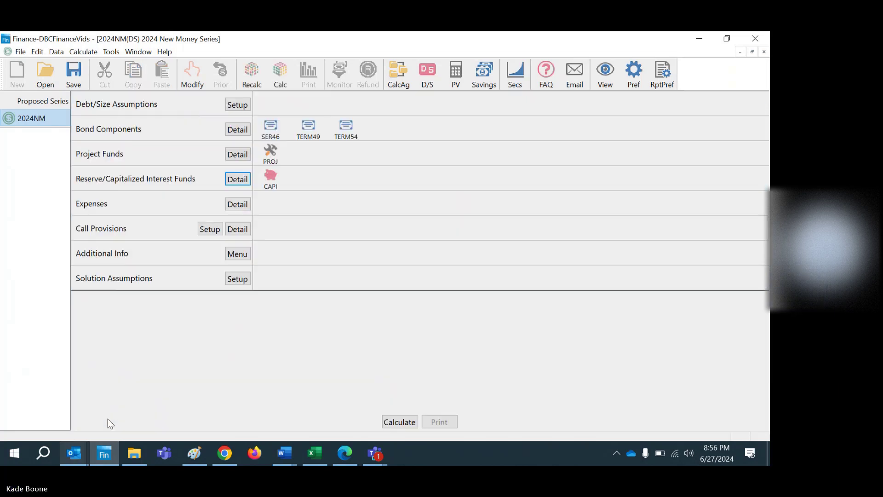
- Create a second reserve fund with short name DSRF and long name Debt Service Reserve Fund
left_click(239, 179)
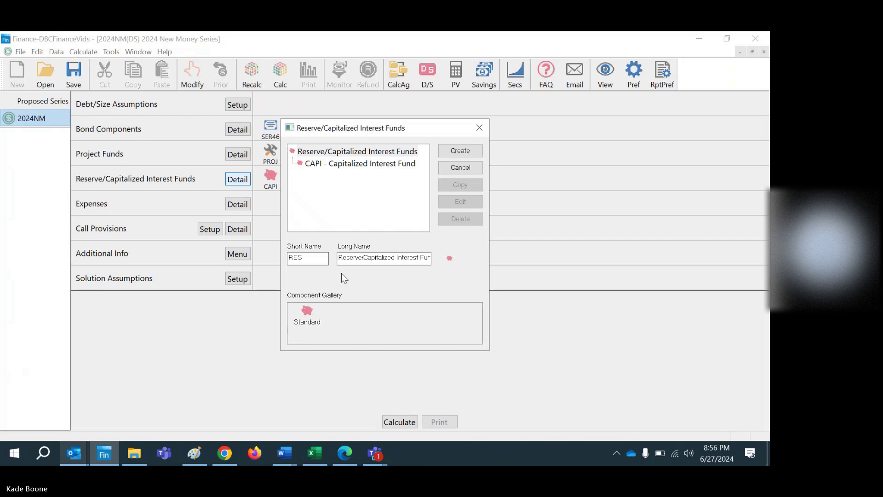
left_click(303, 258)
key("BackSpace")
key("BackSpace")
key("BackSpace")
type("DSRF")
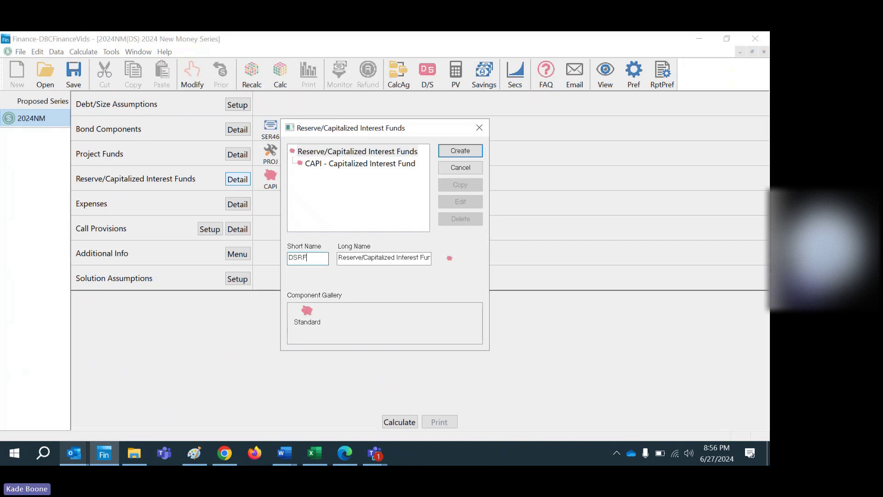
key("Tab")
type("De")
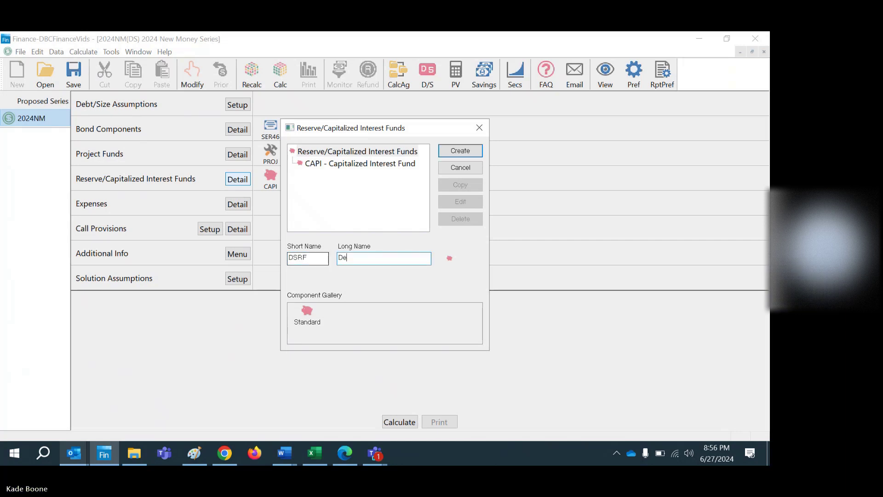
type("bt Service Rezer")
key("BackSpace")
key("BackSpace")
key("BackSpace")
type("serve Fund")
left_click(460, 151)
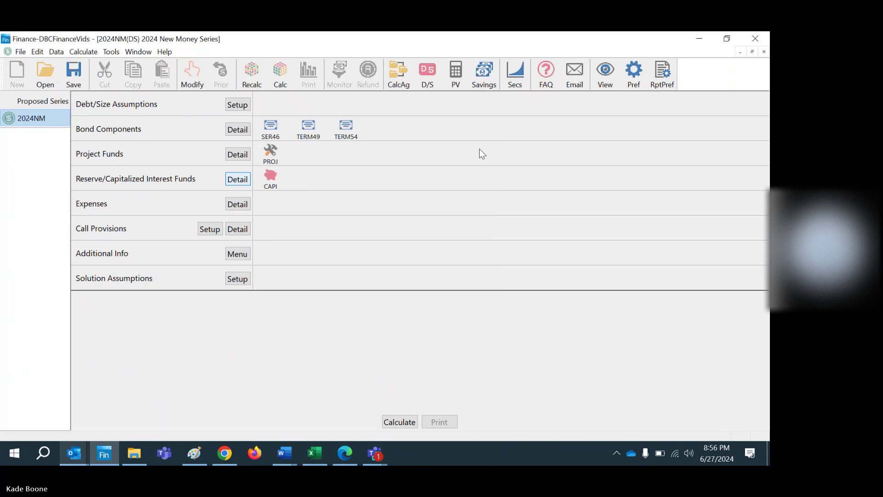
- Apply the DSRF's interest earnings first to another fund, CAPI, and second to Debt service
left_click(219, 151)
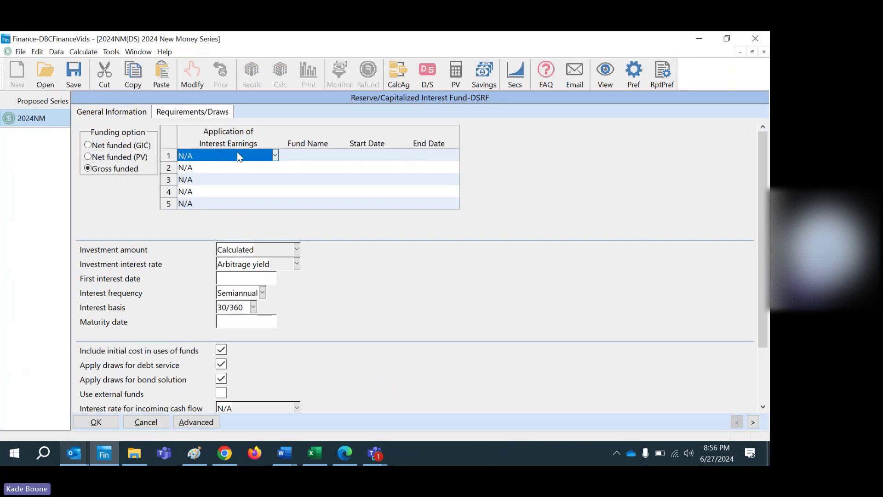
left_click(274, 155)
left_click(260, 183)
left_click(317, 156)
left_click(334, 157)
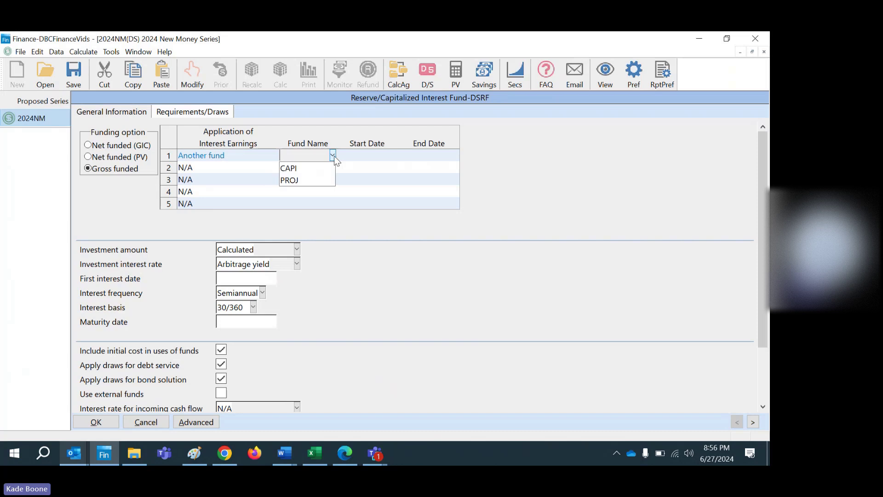
left_click(294, 167)
left_click(275, 168)
left_click(275, 169)
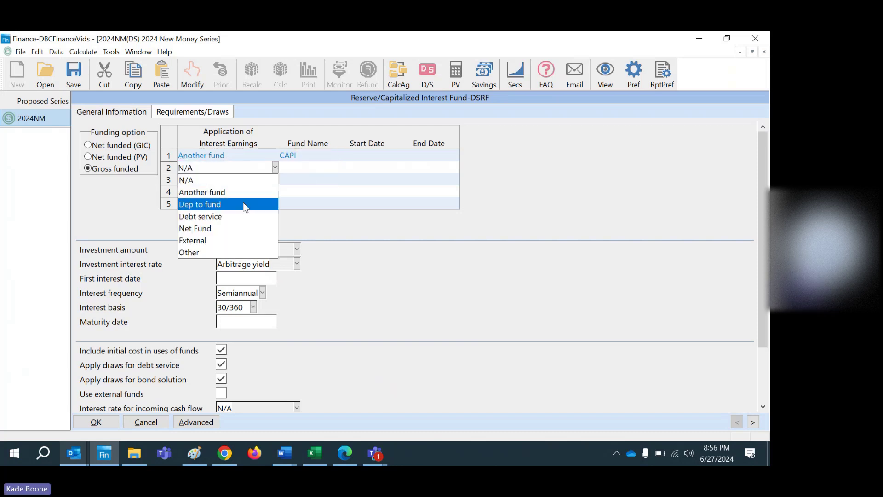
left_click(242, 218)
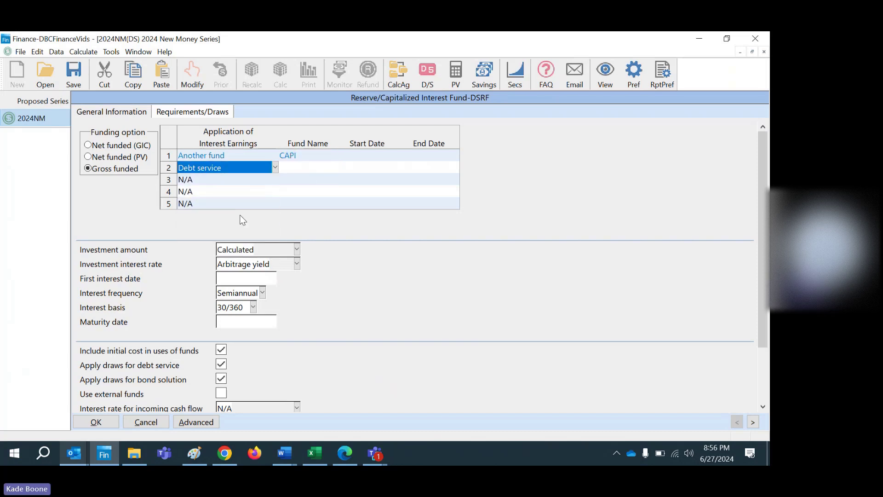
- Start the DSRF balance requirement with "Lesser of" followed by "10% of Par Amount"
left_click(209, 111)
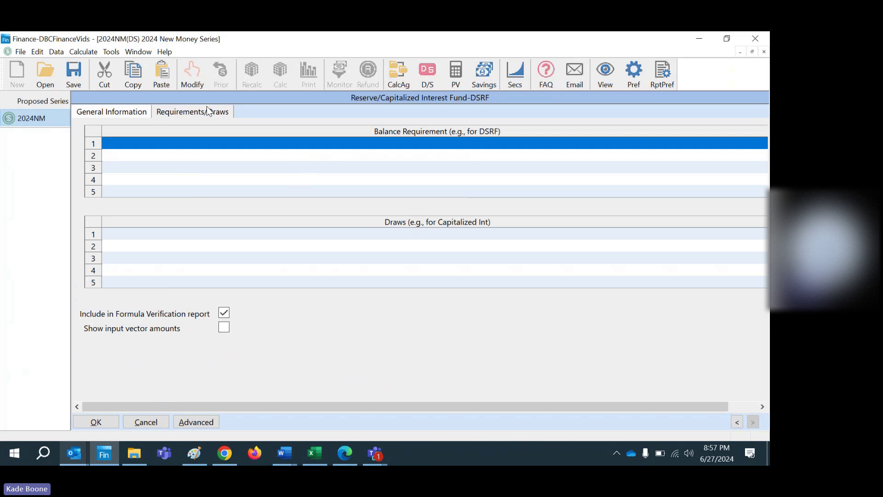
type("Lesser of")
key("Return")
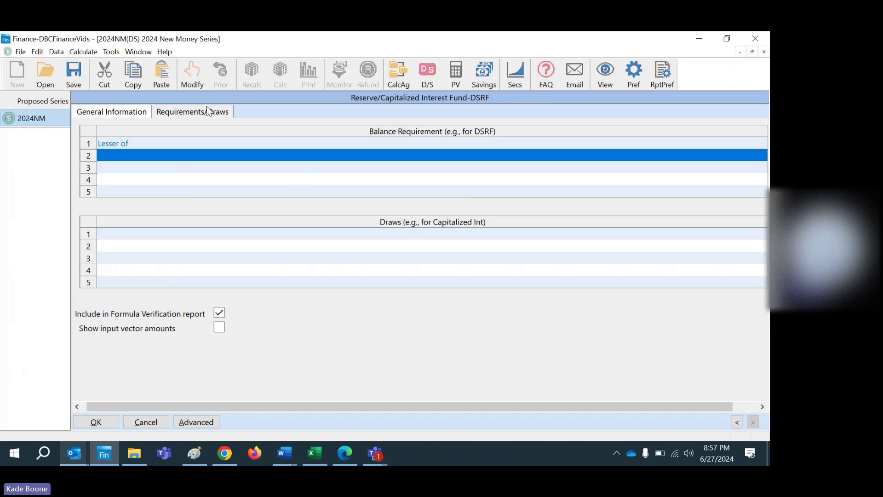
type("10% o")
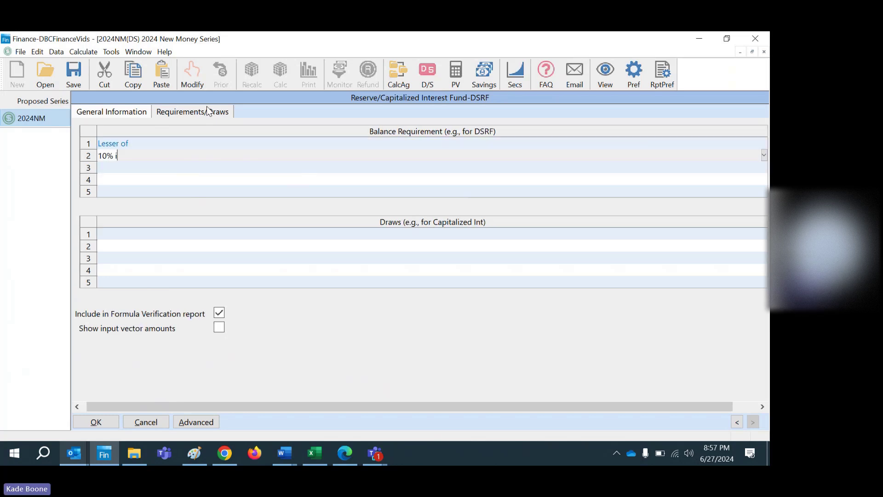
type("f par")
key("Return")
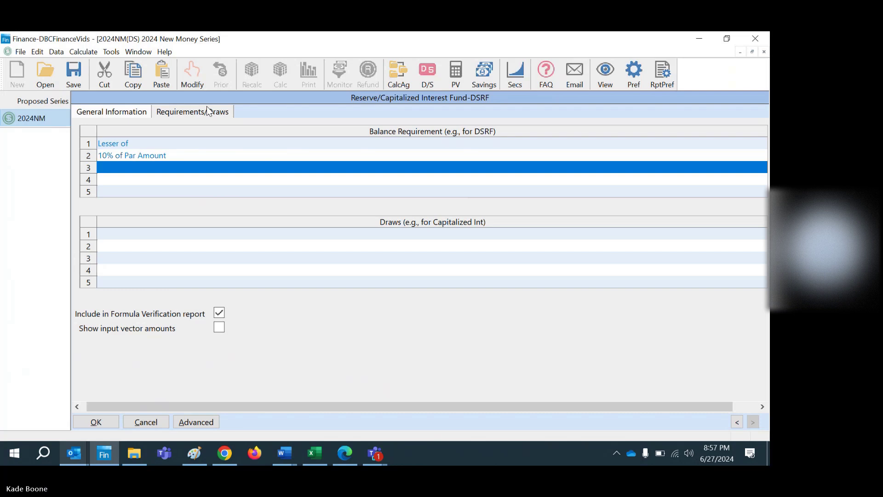
- Add "125% of average annual adjusted Debt Service" as the third line of the DSRF balance requirement
type("125% ")
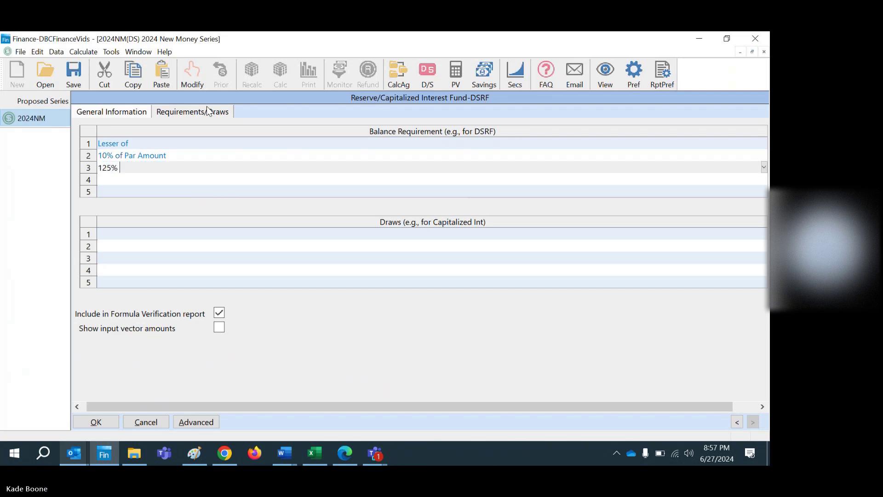
type("of average ann")
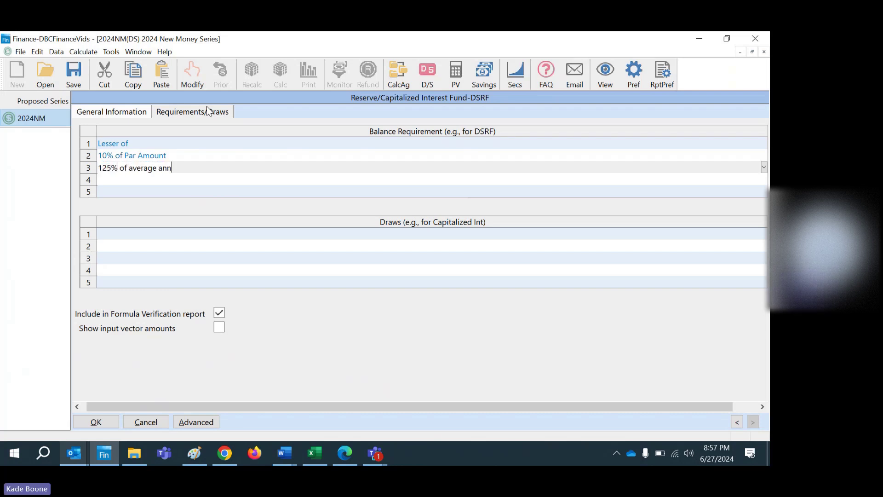
type("ual adjust ds")
key("Return")
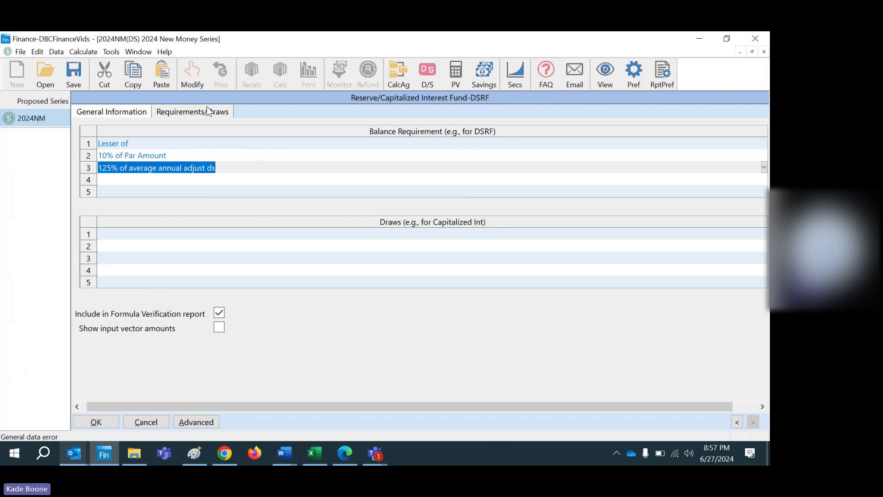
key("Right")
key("Left")
key("Left")
key("Left")
key("Left")
key("Left")
key("Left")
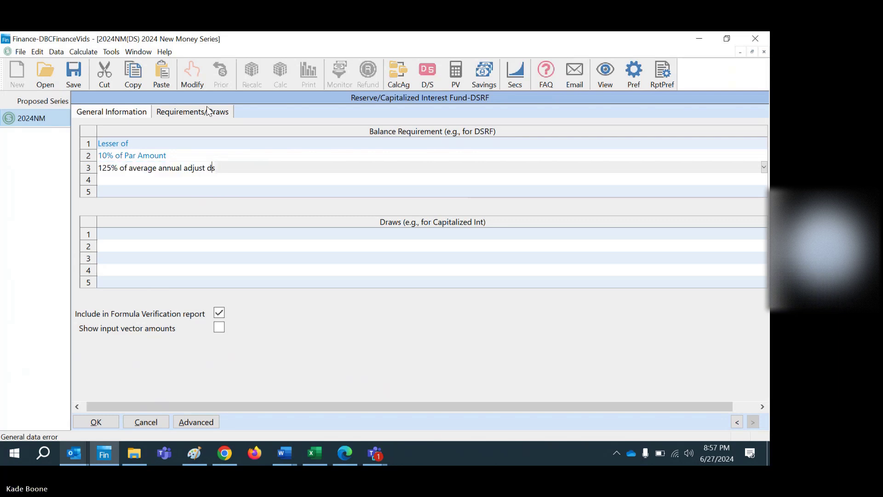
key("Right")
key("Right")
key("Right")
type("ed")
key("Return")
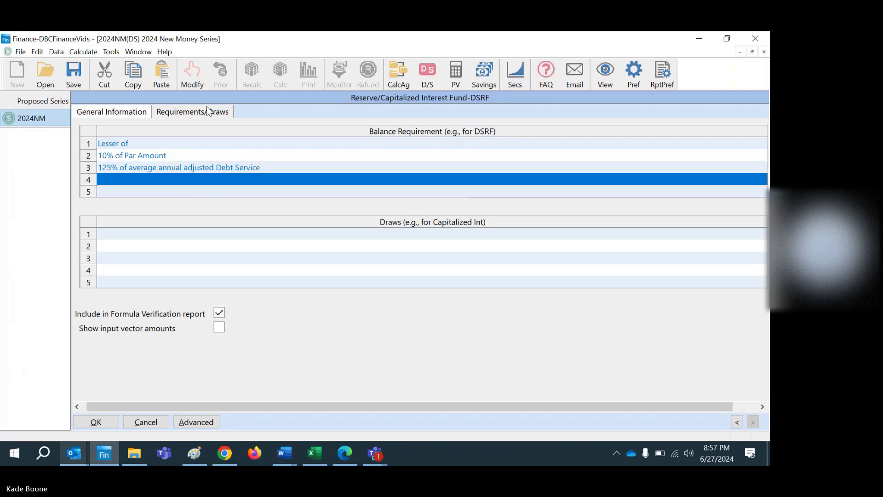
- Add Maximum annual Debt Service as the fourth balance requirement line, accept the DSRF and save the series
left_click(510, 179)
left_click(763, 179)
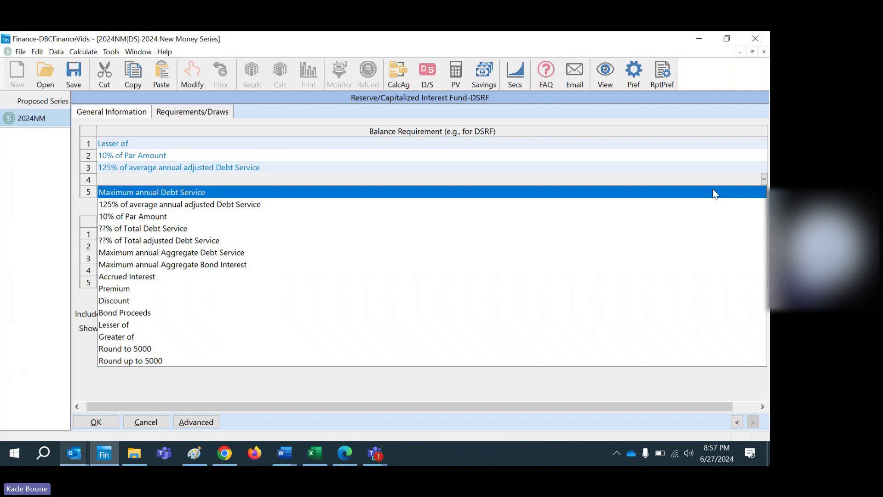
left_click(714, 192)
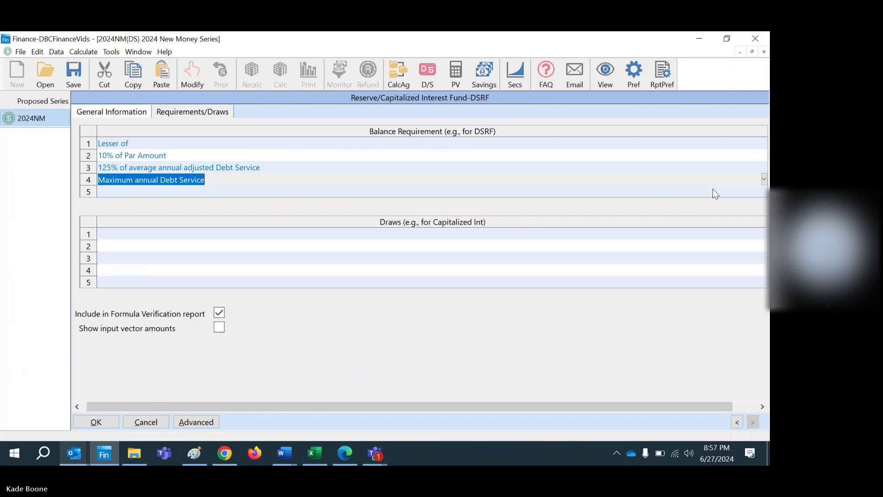
left_click(95, 421)
left_click(73, 82)
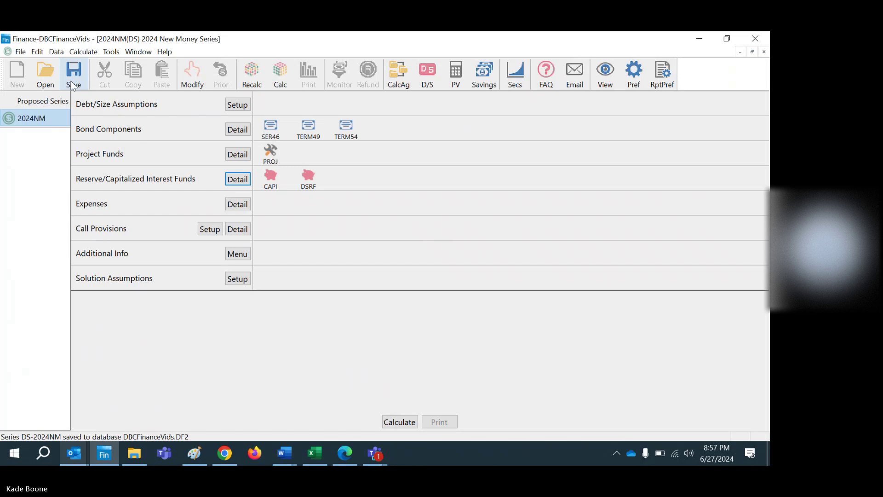
- Create an Issuance Expenses component from the ISSUANCE gallery template, named Issuance Costs
left_click(237, 204)
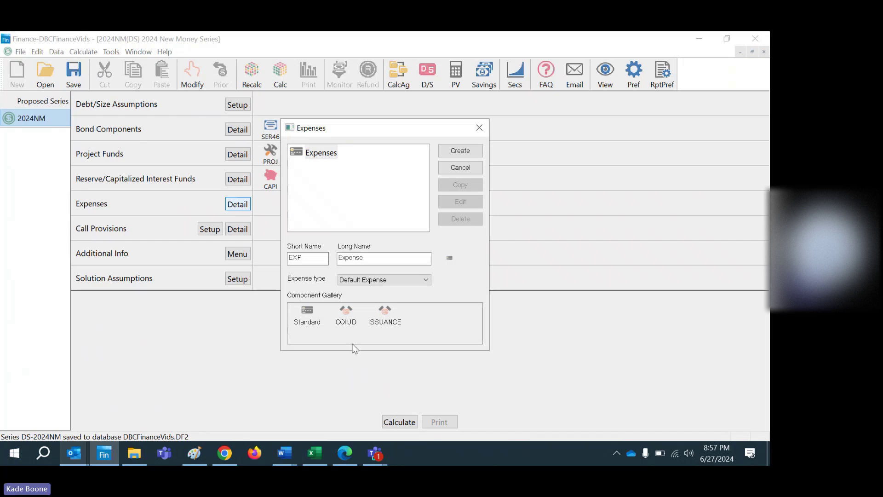
left_click(307, 256)
left_click(383, 311)
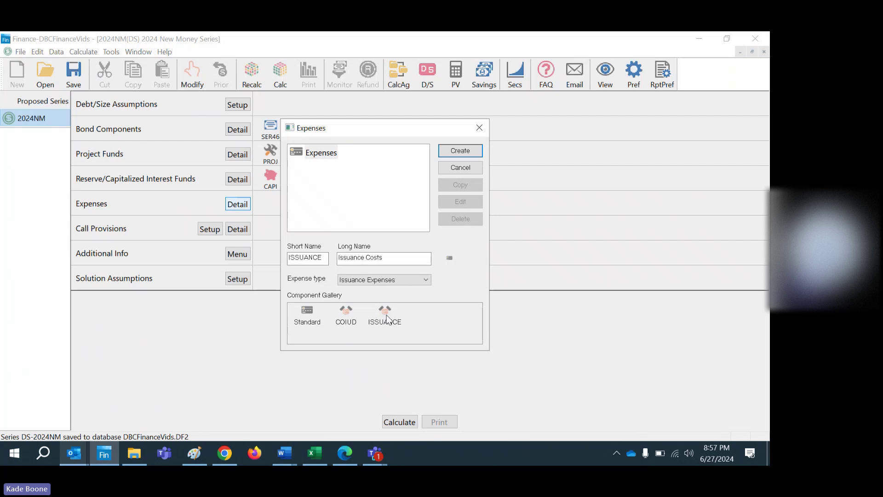
left_click(470, 153)
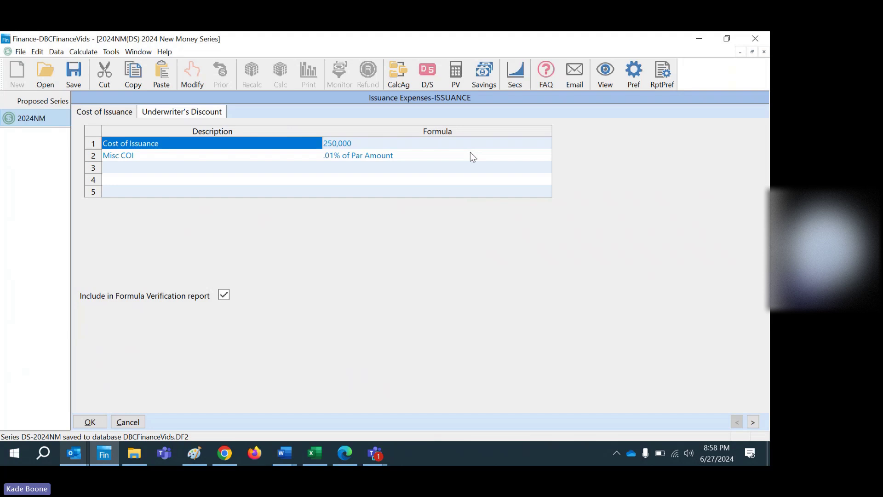
- Review the Cost of Issuance and Underwriter's Discount formulas and accept the issuance expenses
key("Down")
key("Up")
left_click(177, 117)
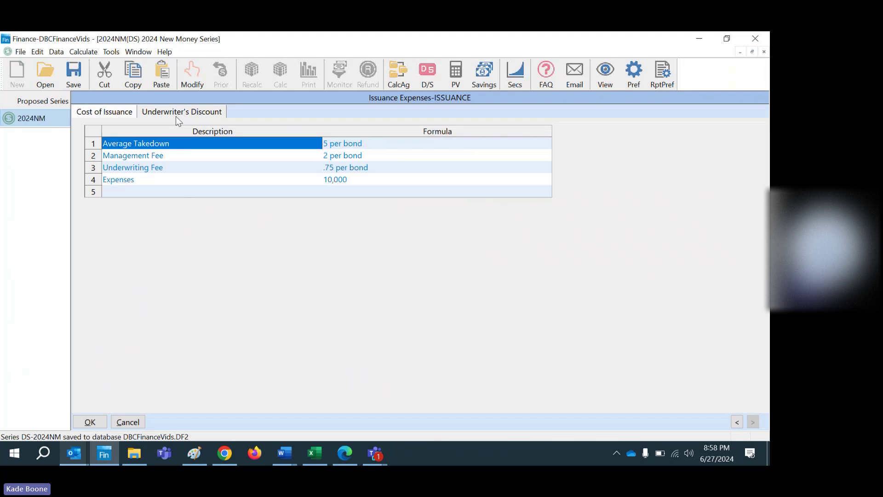
left_click(97, 423)
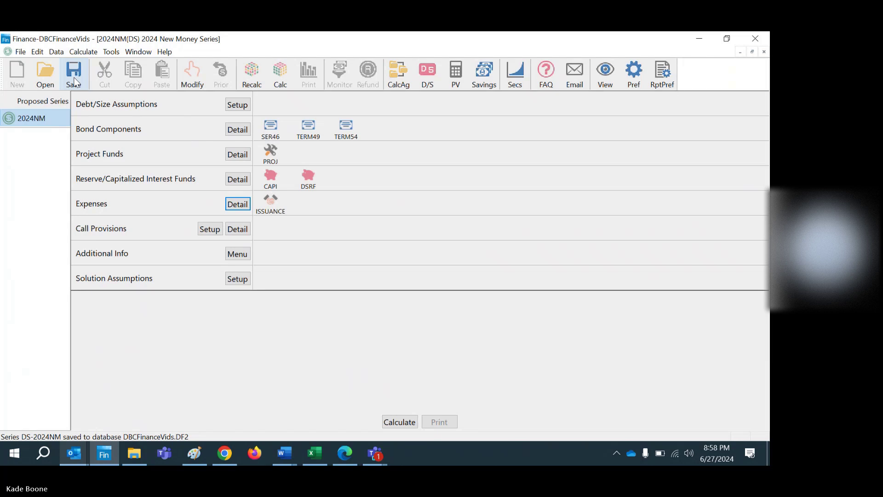
- Set the solution adjustments to apply fund earnings/draws to Adjust debt service and accept the solution assumptions
left_click(245, 255)
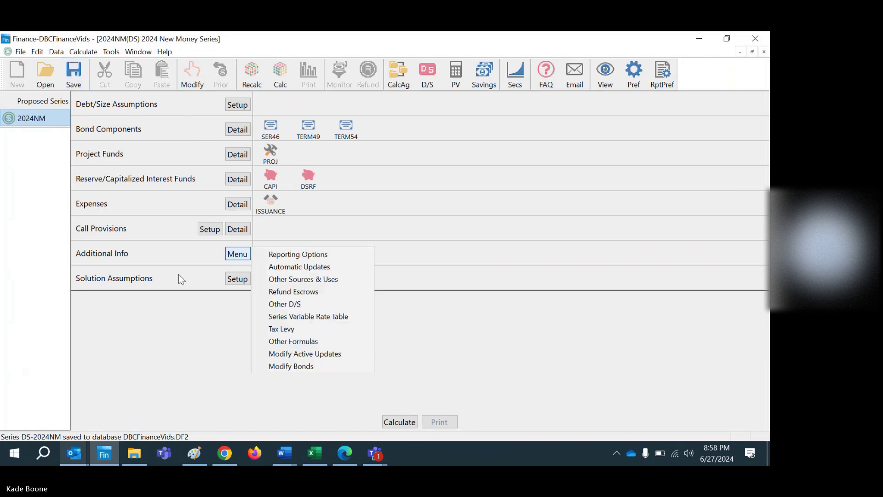
left_click(245, 285)
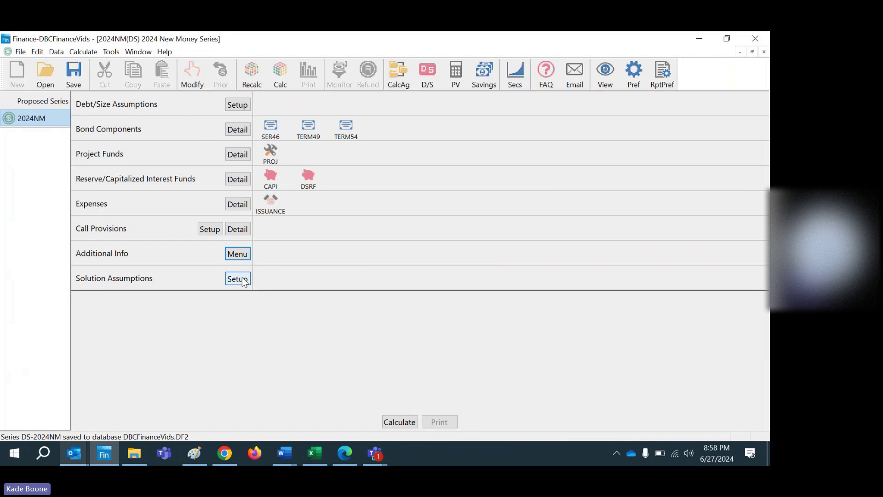
left_click(244, 279)
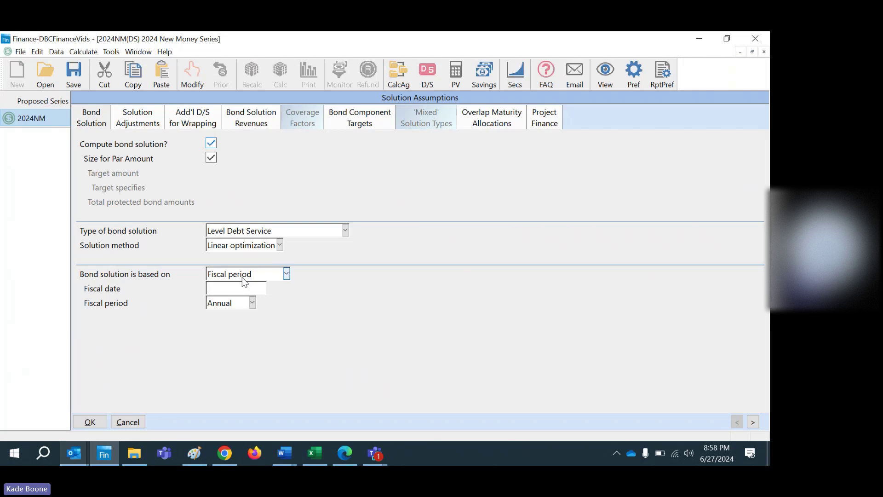
left_click(147, 123)
left_click(425, 158)
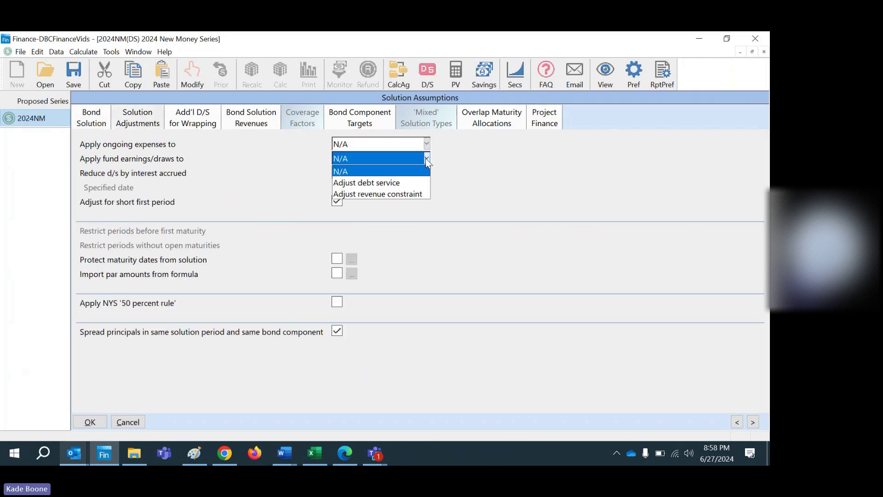
left_click(411, 183)
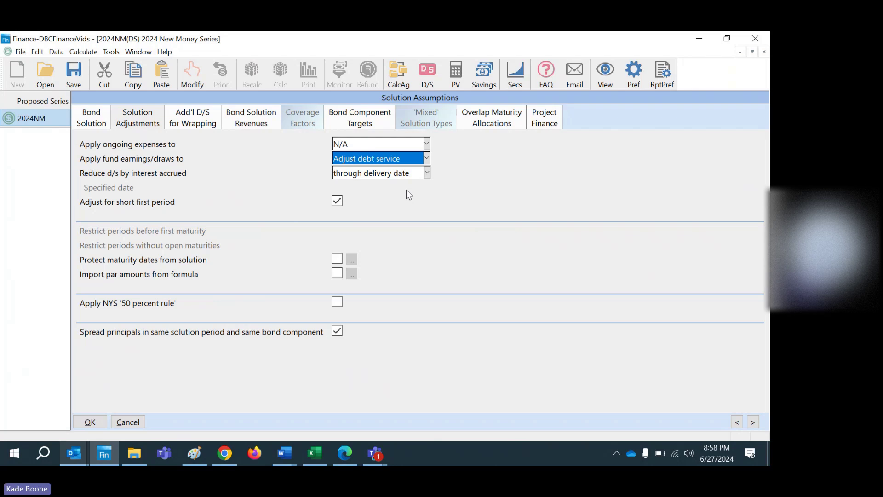
left_click(94, 422)
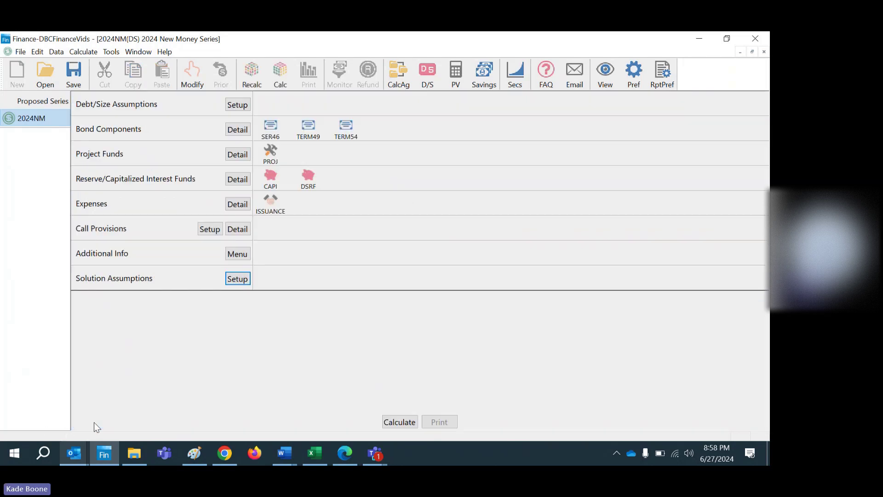
- Calculate the series and select the Sources and Uses of Funds, Bond Statistics and Bond Pricing reports for output
left_click(399, 422)
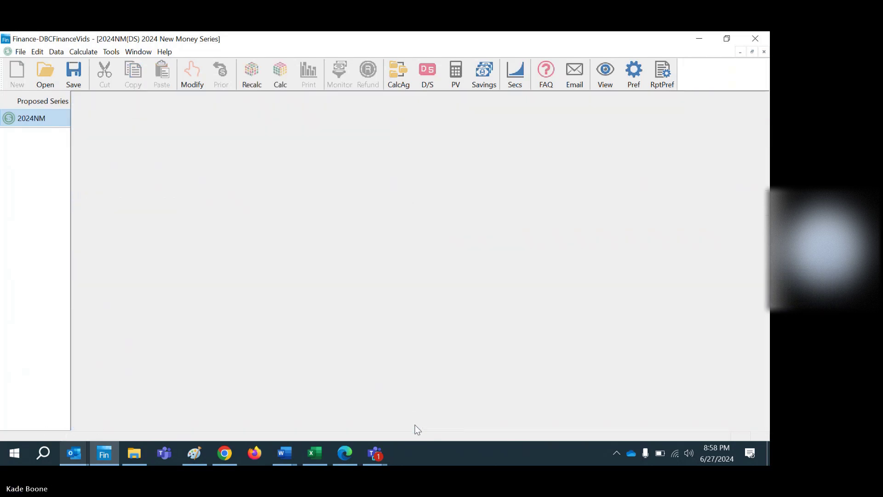
left_click(415, 424)
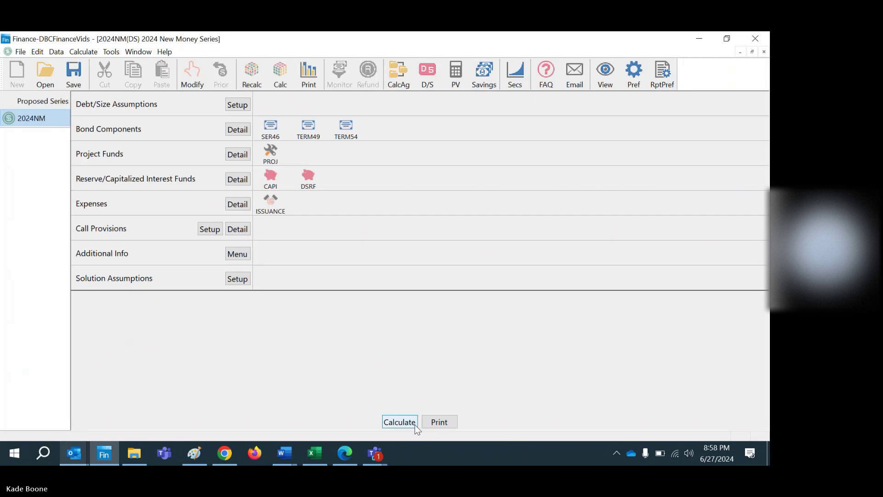
left_click(439, 421)
double_click(495, 183)
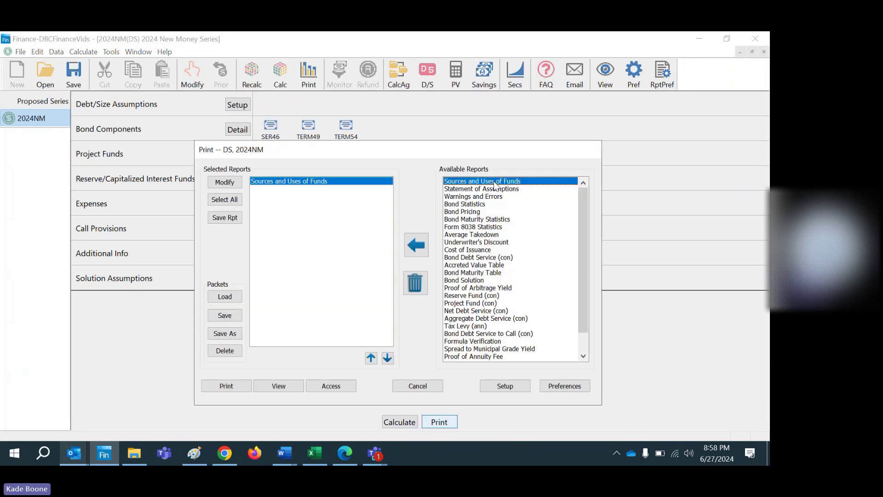
double_click(468, 204)
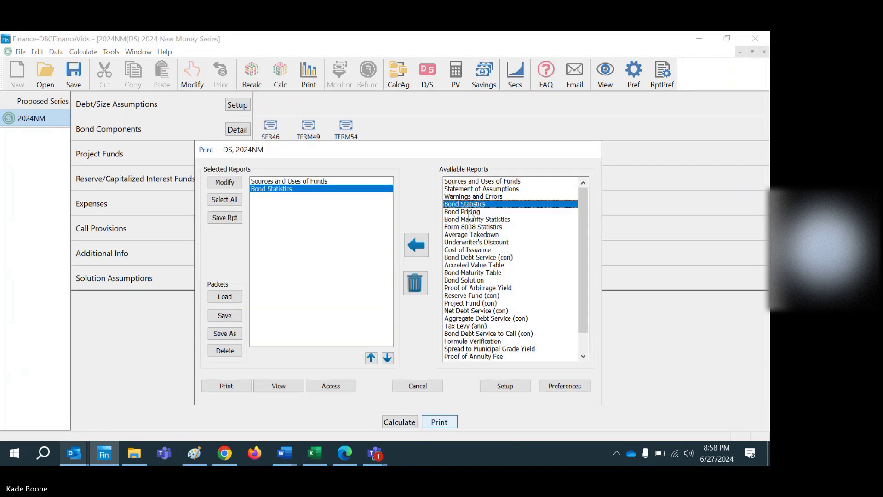
double_click(468, 212)
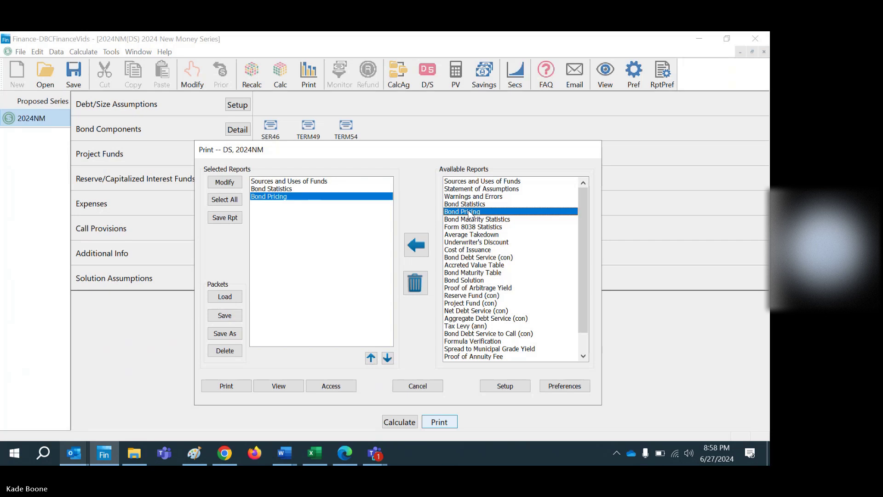
- Add the Bond Debt Service report and set its frequency to Annual in Summary style
double_click(466, 257)
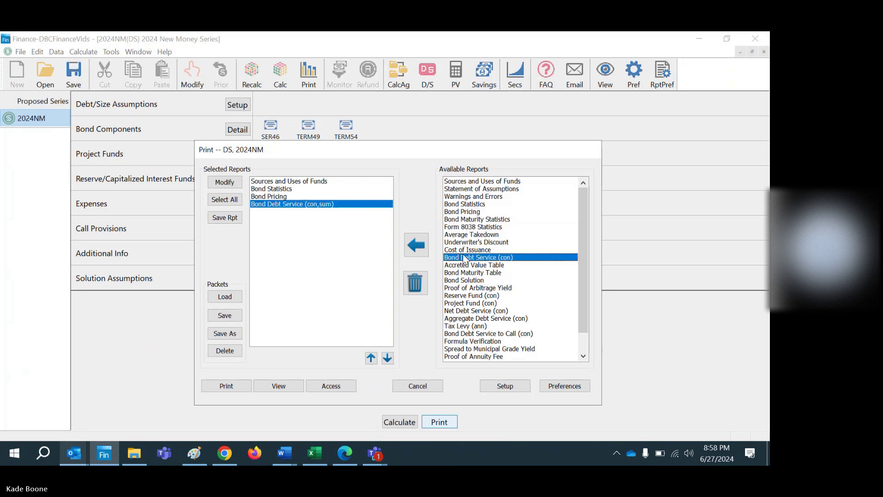
left_click(237, 183)
left_click(326, 294)
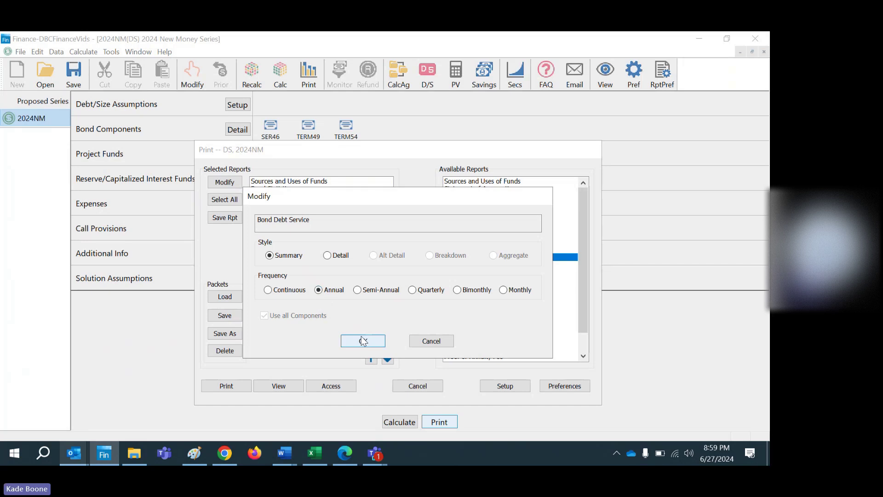
left_click(362, 341)
- Add the Bond Solution and Net Debt Service reports, setting the Net Debt Service frequency to Annual
double_click(460, 281)
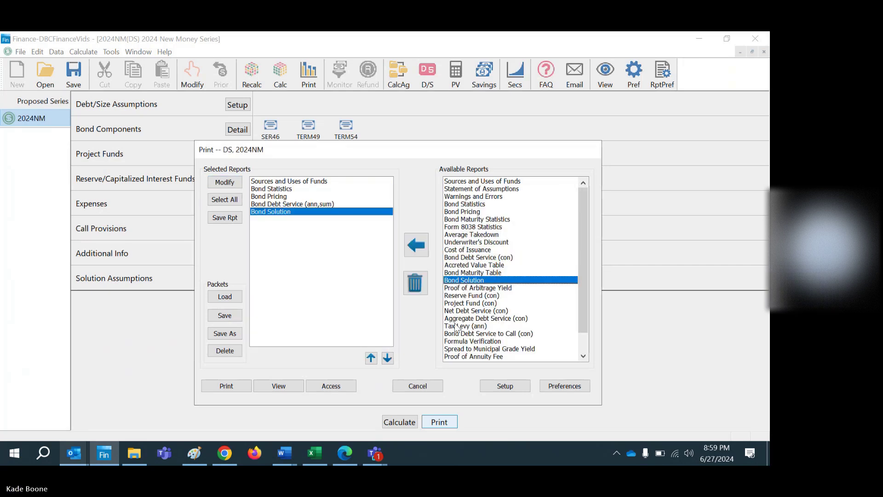
left_click(463, 258)
key("Down")
key("Down")
key("Down")
key("Down")
key("Down")
key("Down")
key("Down")
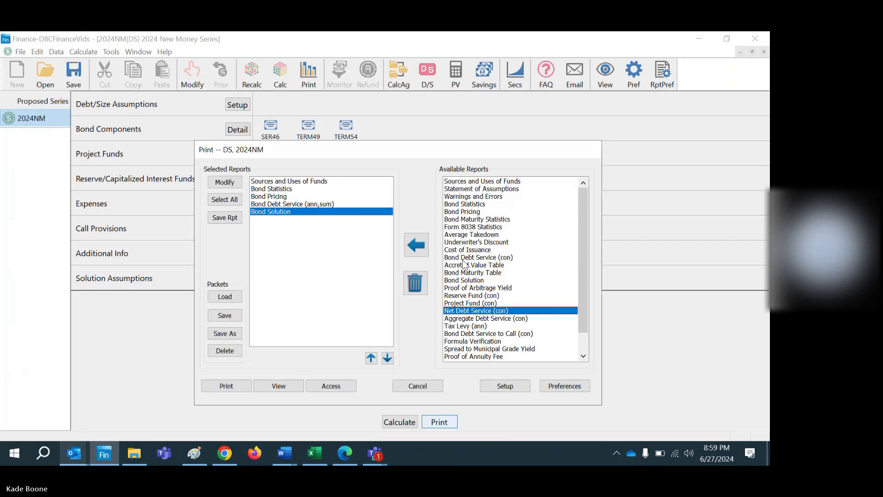
key("Return")
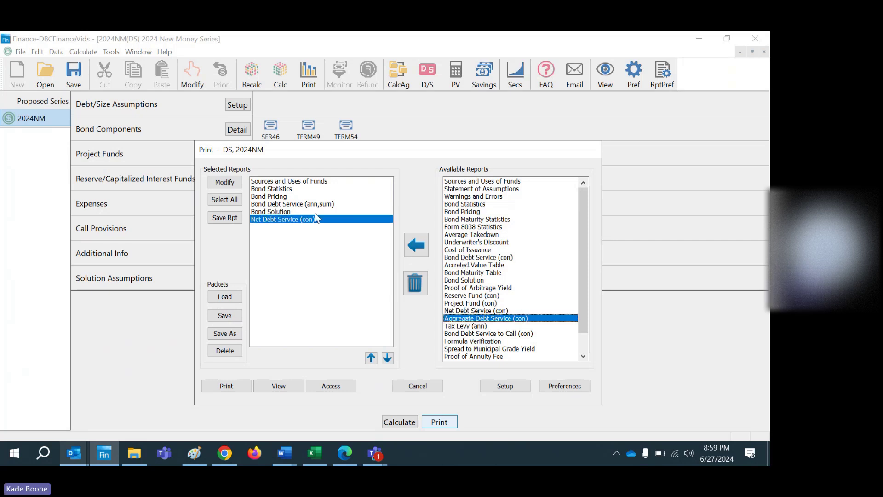
left_click(224, 182)
left_click(319, 289)
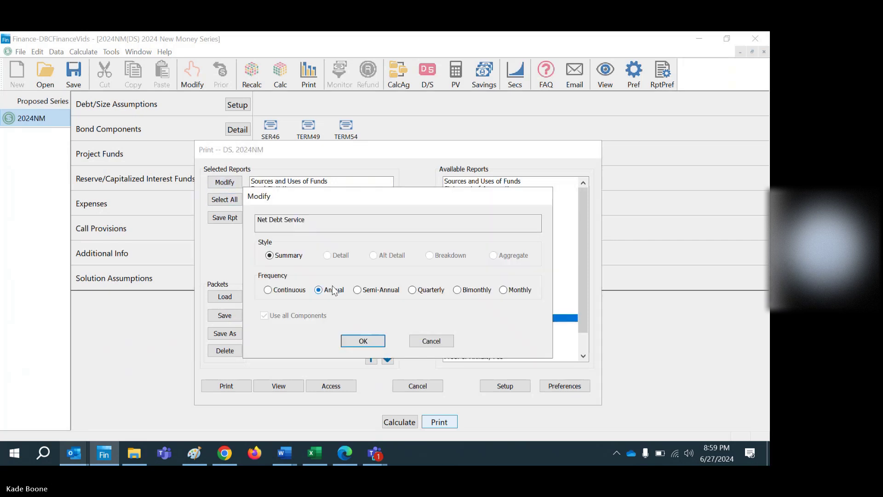
left_click(362, 343)
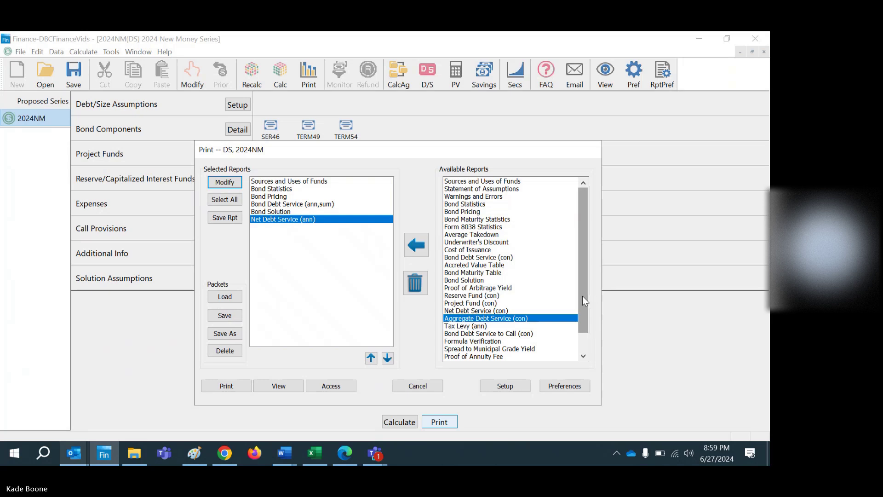
- Add the Capitalized Interest Fund, Debt Service Reserve Fund and Formula Verification reports and view the selected reports
scroll(582, 296, "down", 1)
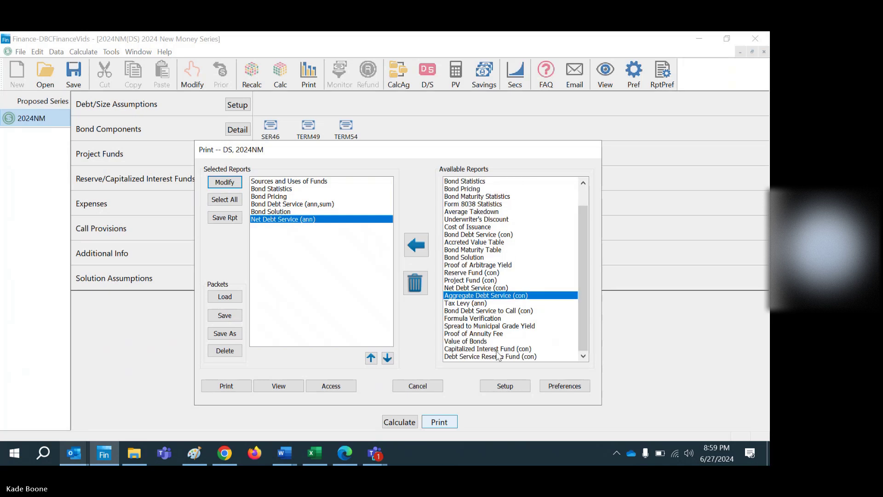
double_click(461, 349)
double_click(459, 357)
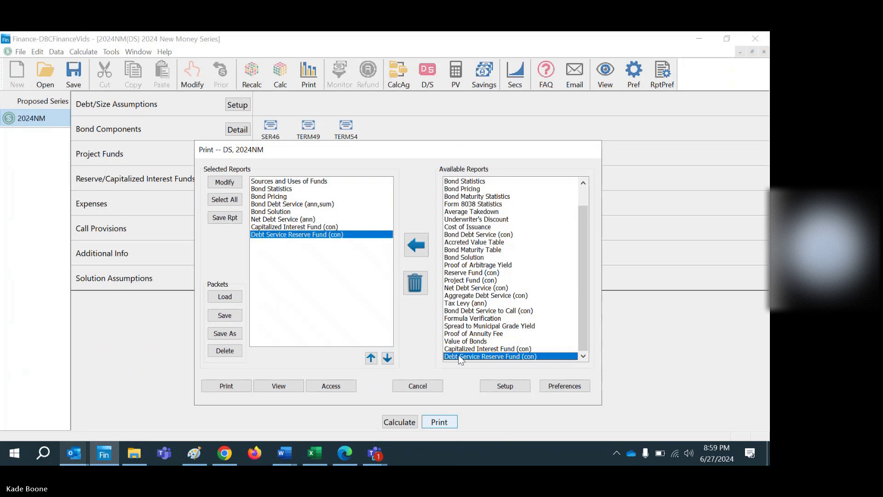
double_click(456, 320)
left_click(271, 386)
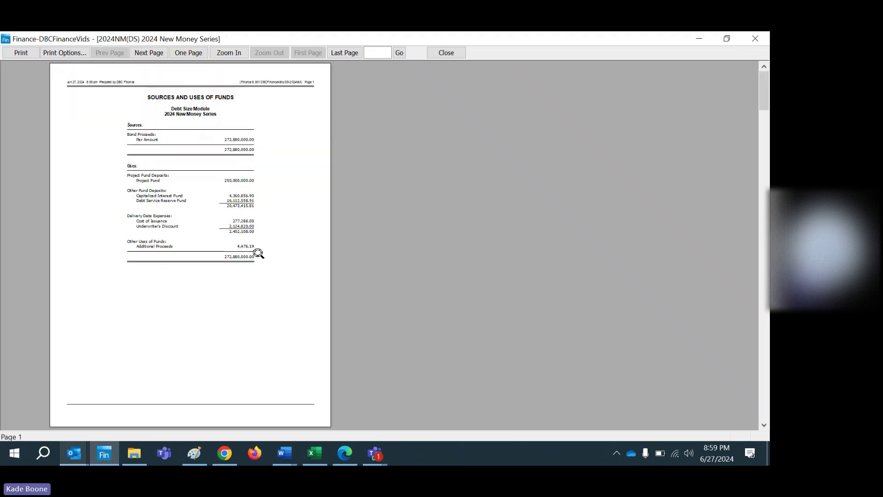
- Examine the Sources and Uses of Funds, Bond Summary Statistics and Bond Pricing reports
left_click(257, 252)
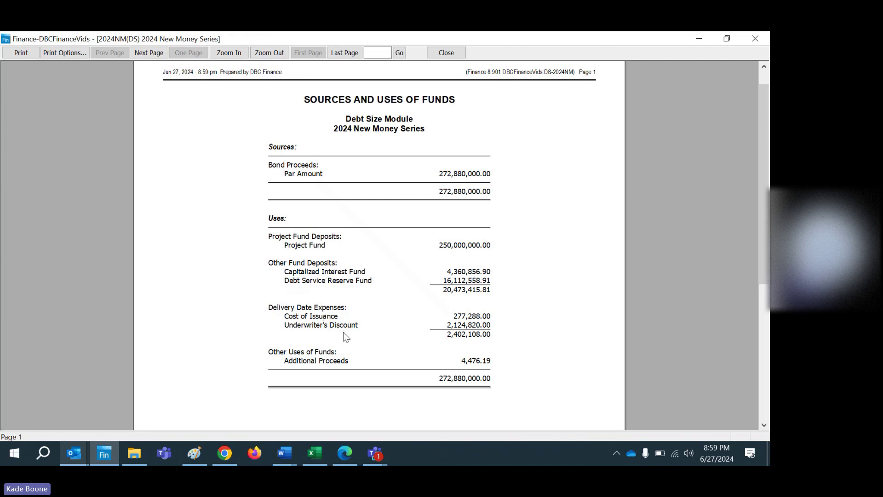
left_click(143, 52)
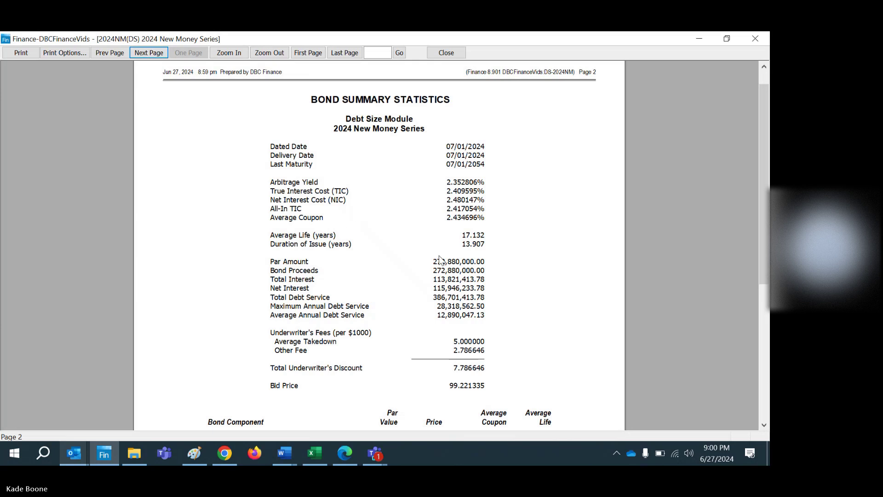
left_click_drag(767, 141, 768, 261)
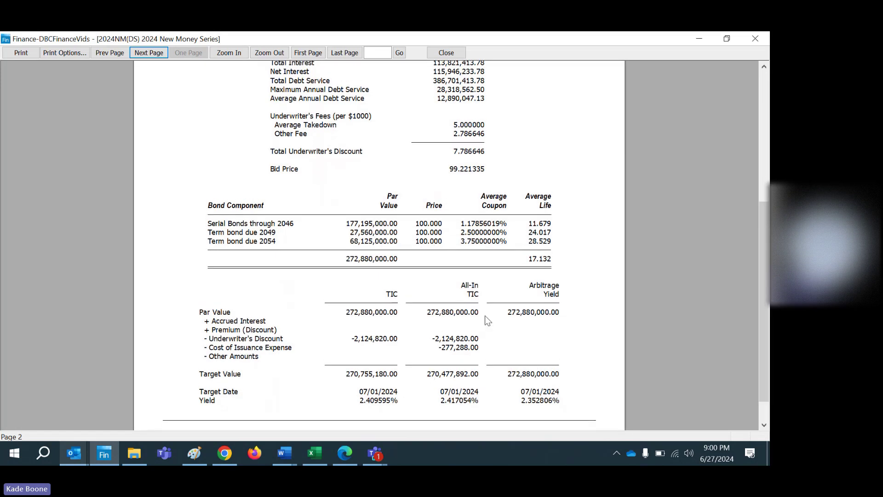
left_click(150, 52)
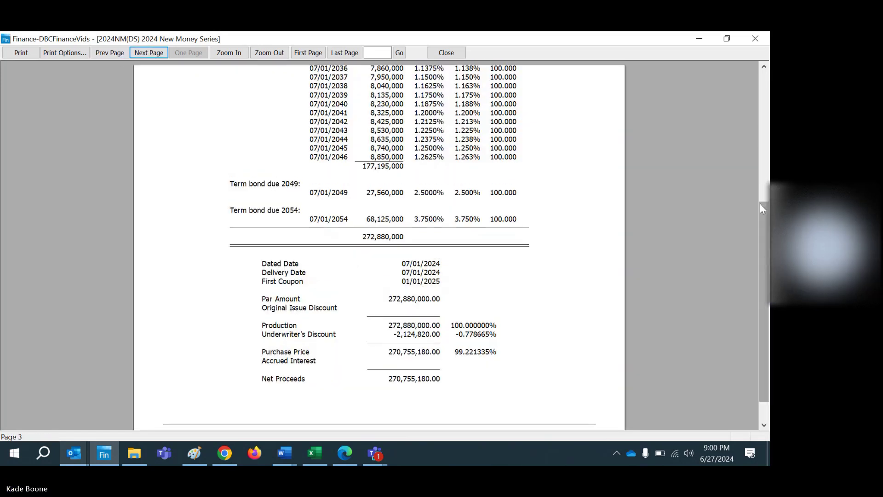
left_click_drag(759, 203, 768, 141)
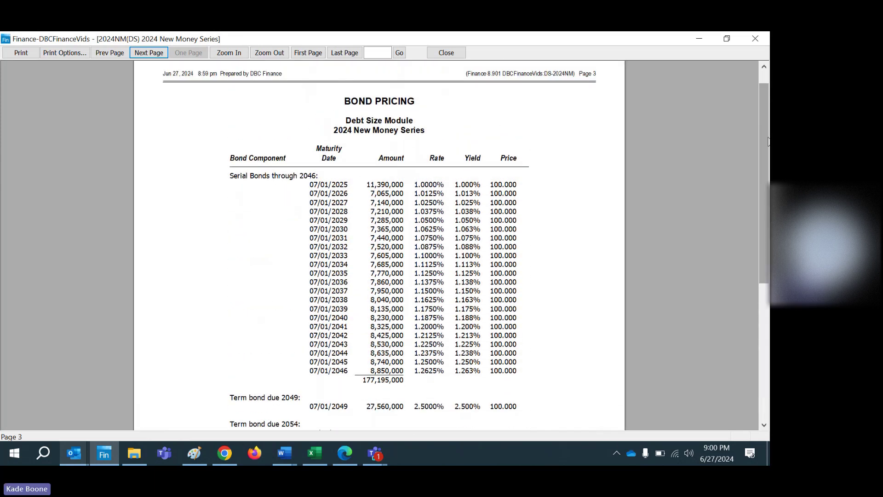
- Examine the annual Bond Debt Service, Bond Solution and Net Debt Service reports
left_click(143, 53)
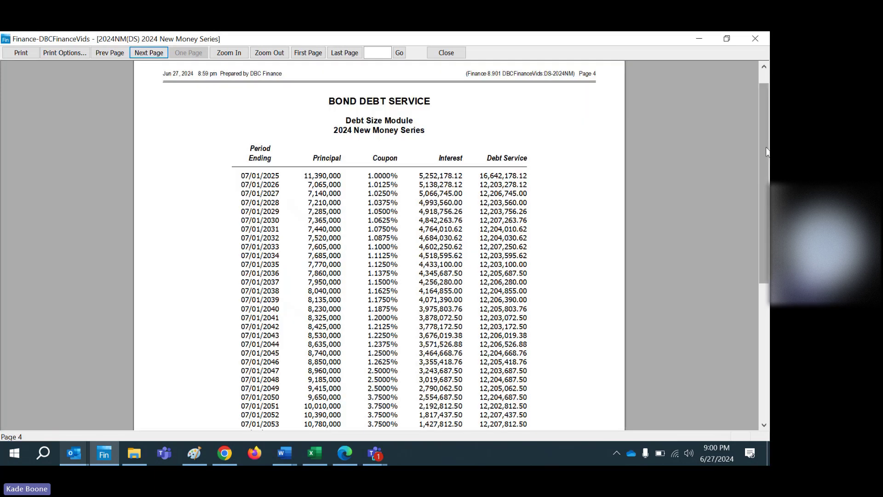
left_click_drag(766, 152, 767, 170)
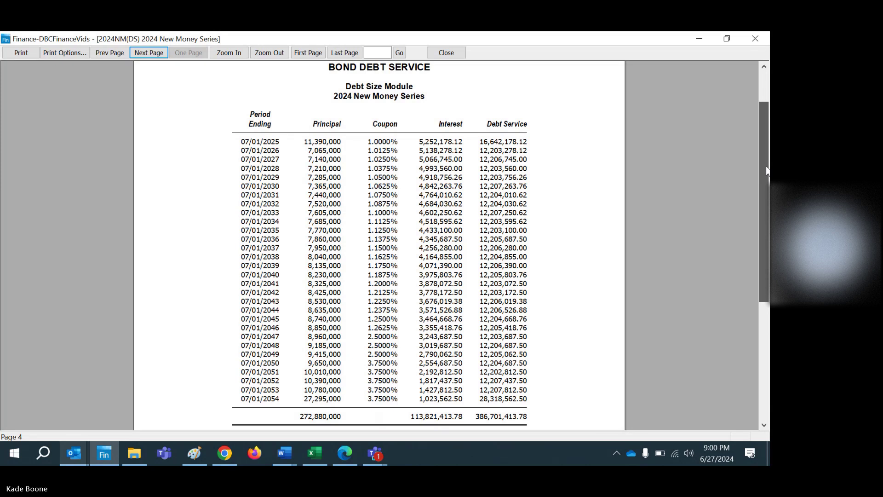
left_click(149, 53)
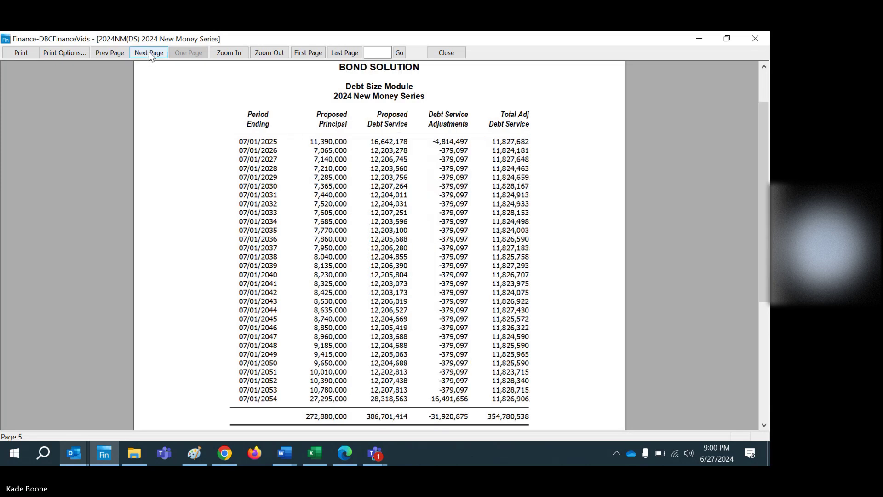
mouse_move(767, 230)
left_mouse_down()
mouse_move(761, 200)
mouse_move(763, 214)
left_mouse_up()
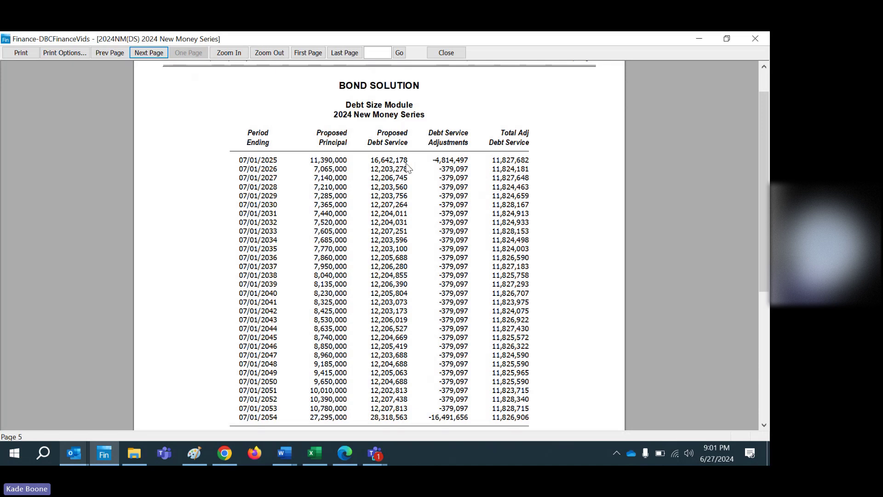
left_click(156, 54)
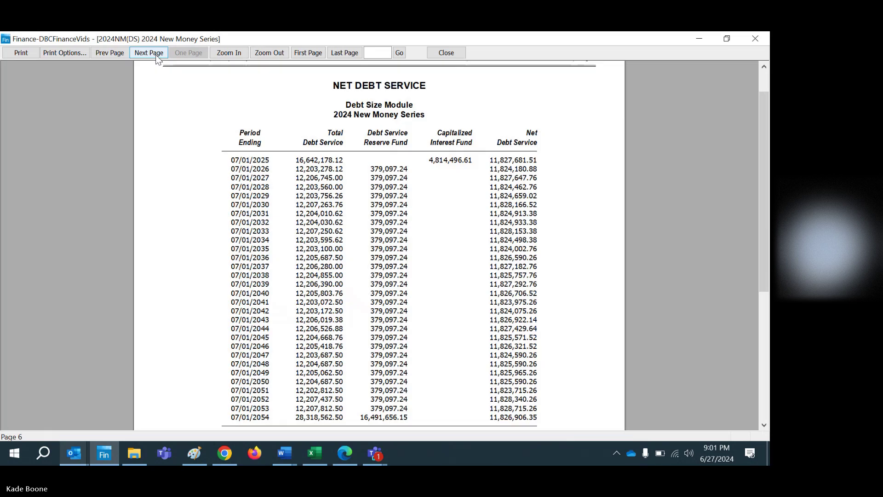
mouse_move(767, 135)
left_mouse_down()
mouse_move(767, 161)
mouse_move(767, 141)
left_mouse_up()
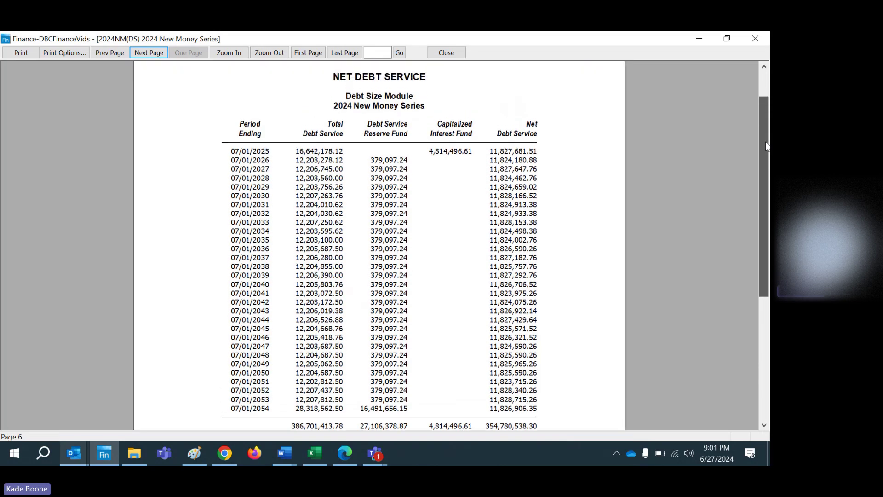
- Examine the Capitalized Interest Fund, Debt Service Reserve Fund and Formula Verification reports
left_click(140, 54)
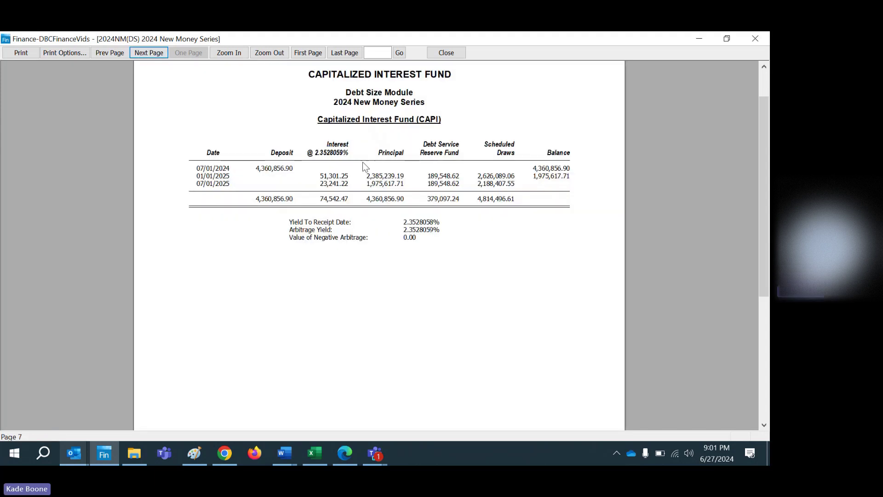
left_click(144, 54)
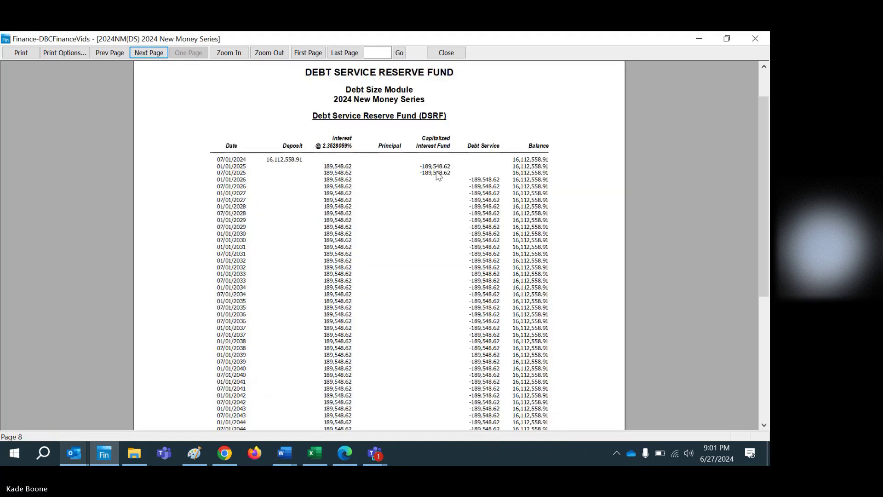
left_click(141, 52)
left_click(142, 52)
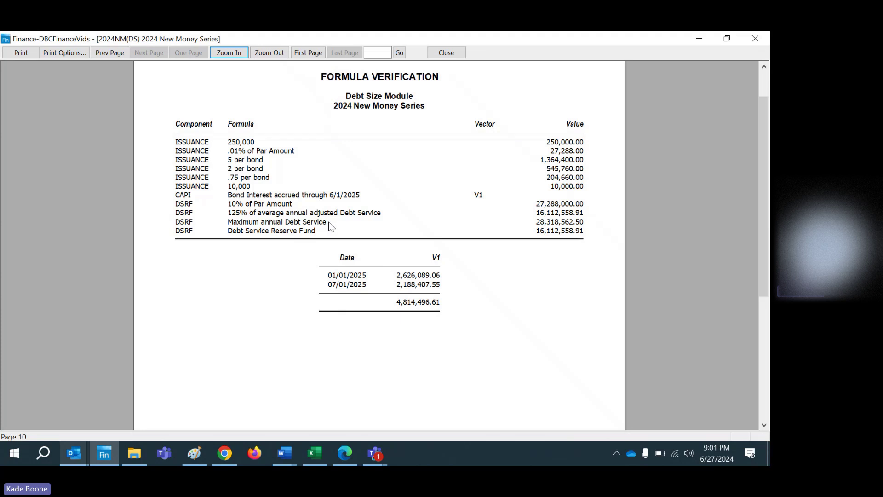
- Close the report preview and save the 2024NM series
left_click(450, 56)
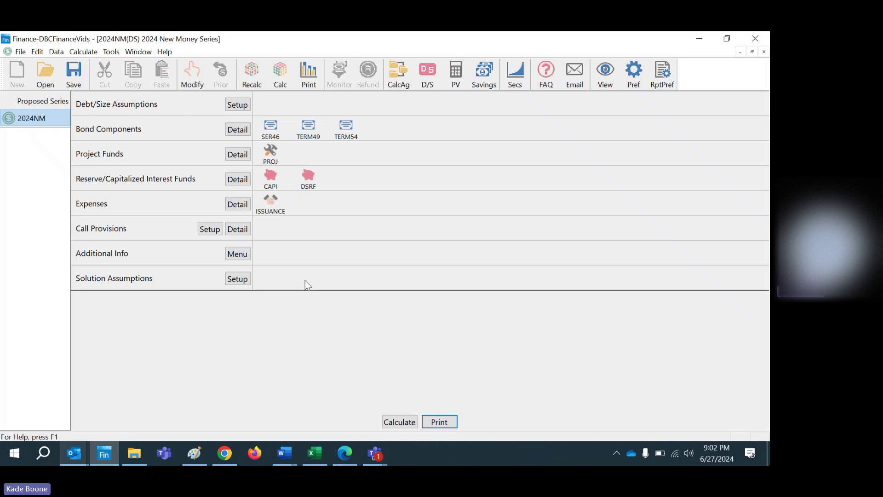
left_click(76, 73)
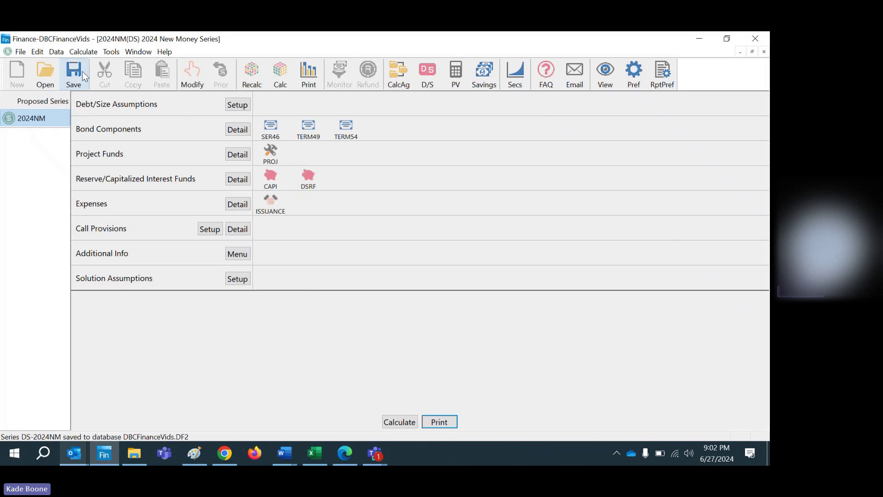